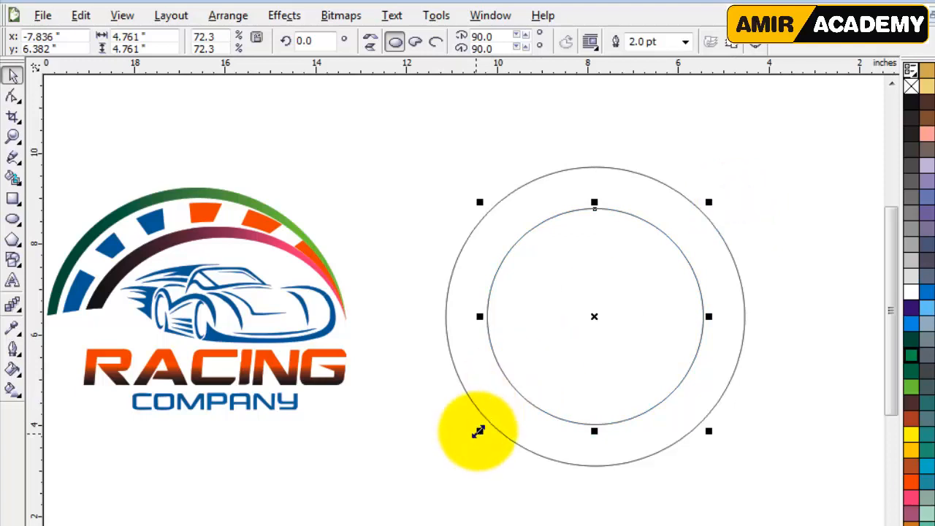
Reshape the inner circle into an ellipse about 6.18 by 5.78 inches, placed close to the outer circle's lower and right edges.
left_click_drag(479, 430, 429, 465)
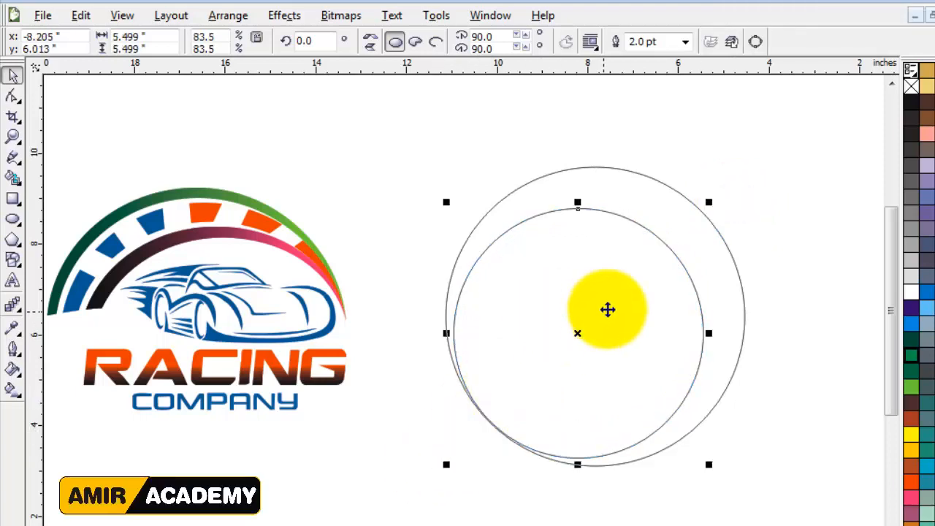
left_click_drag(649, 295, 685, 291)
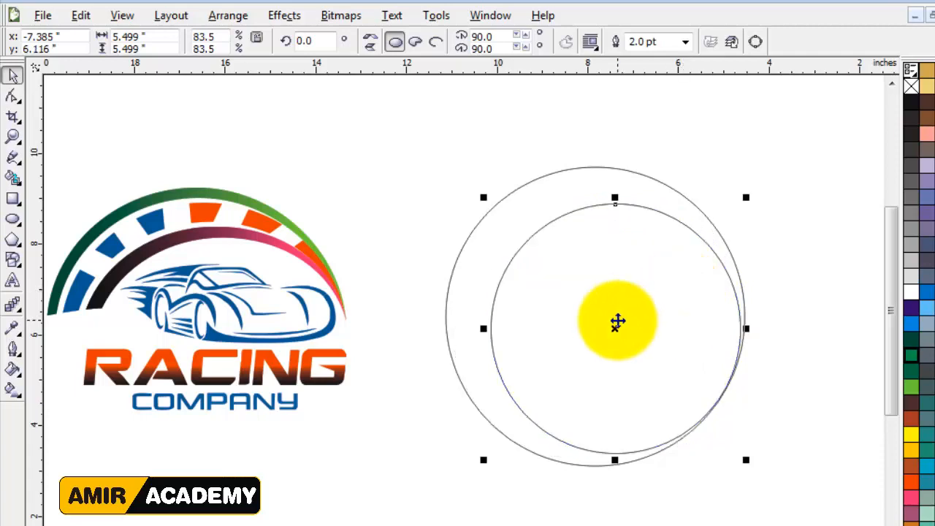
left_click_drag(484, 328, 457, 336)
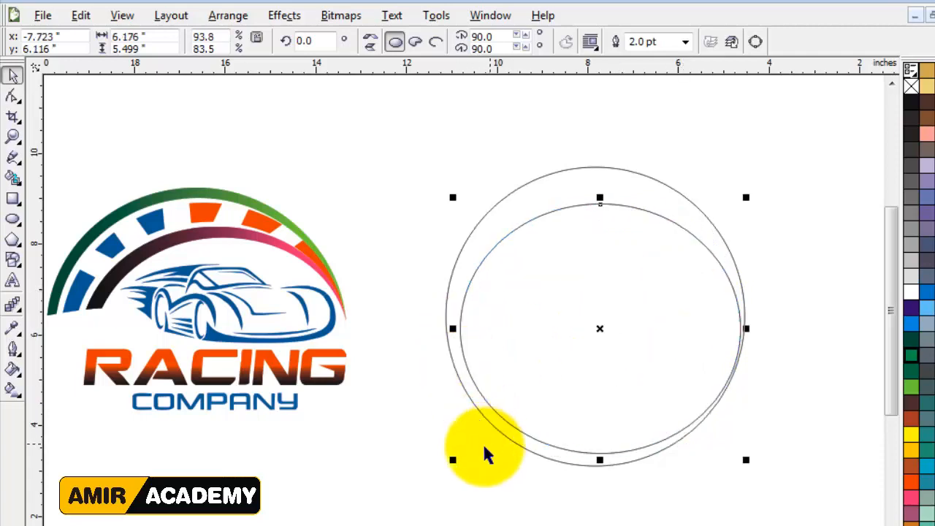
left_click_drag(593, 467, 593, 468)
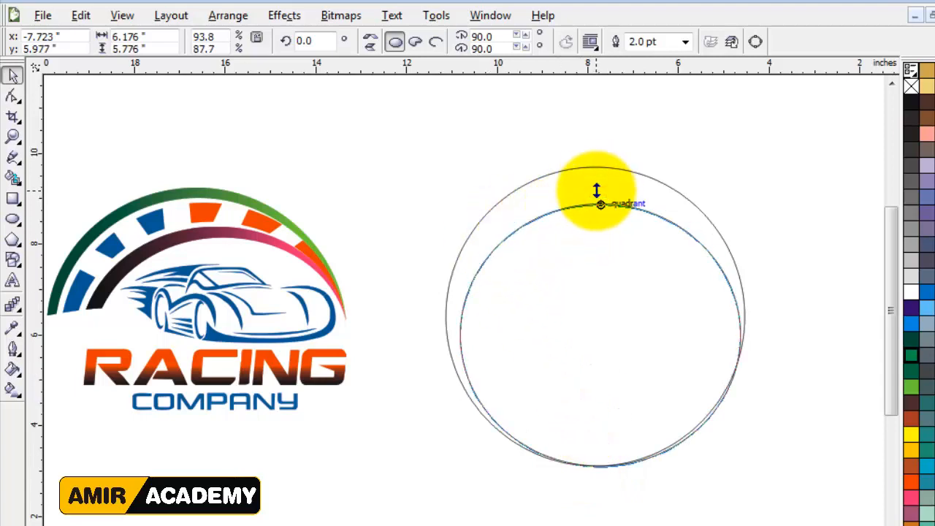
left_click_drag(597, 189, 598, 193)
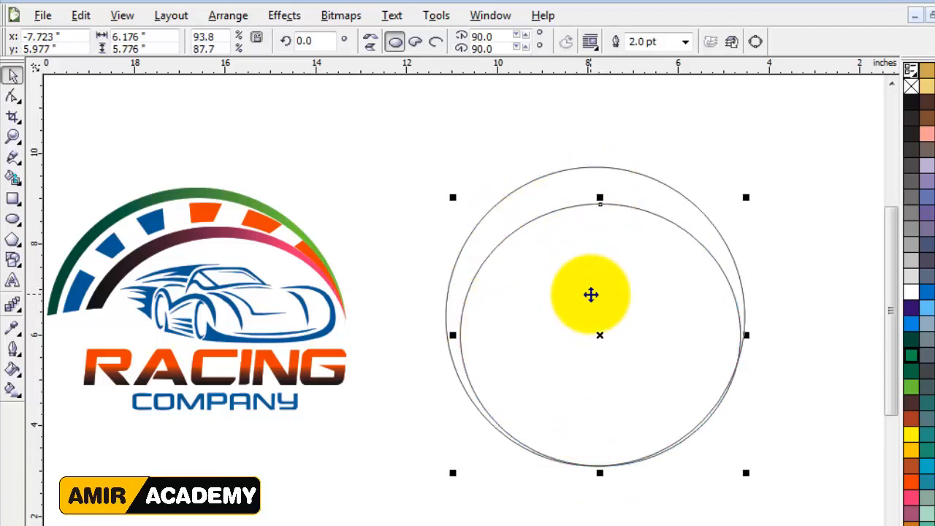
Create an enlarged copy of the outer circle, sized about 7.2 by 7.67 inches, with its right edge close to the original's.
left_click(620, 188)
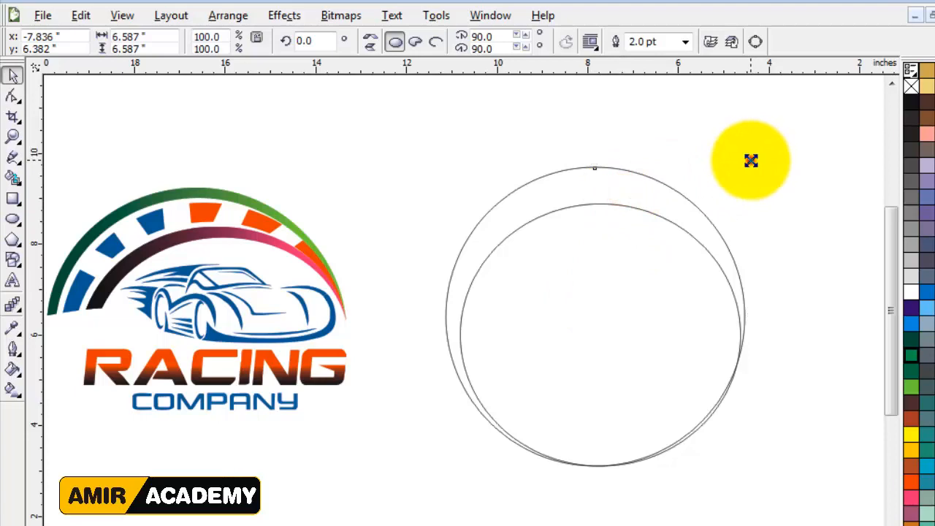
left_click_drag(751, 160, 784, 139)
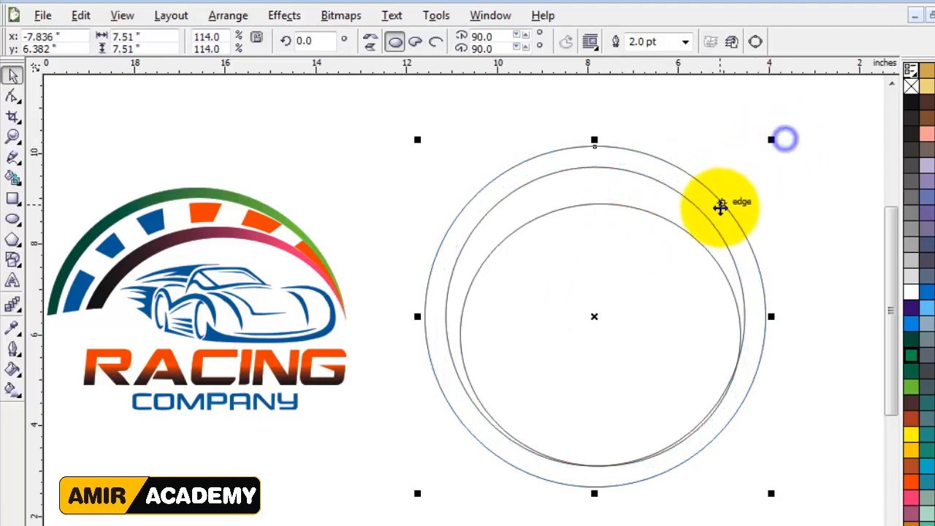
left_click_drag(771, 317, 763, 320)
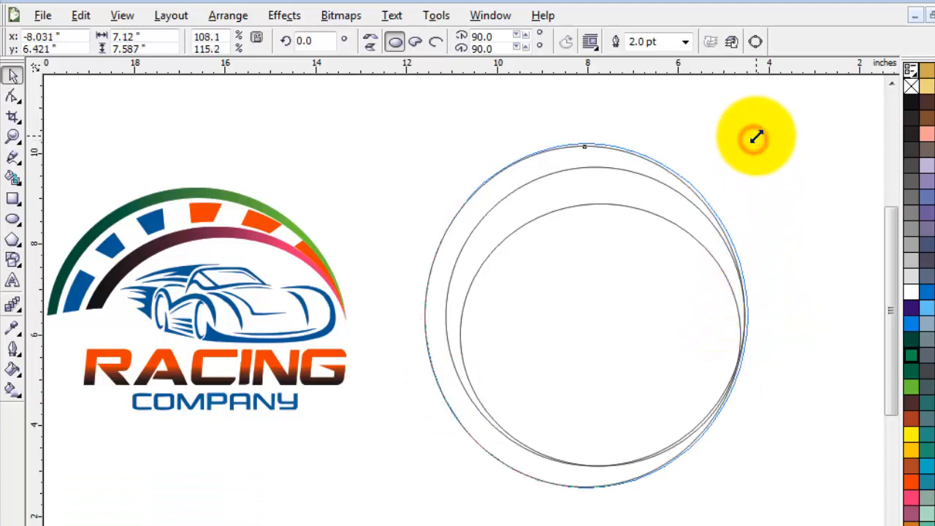
left_click_drag(755, 137, 755, 137)
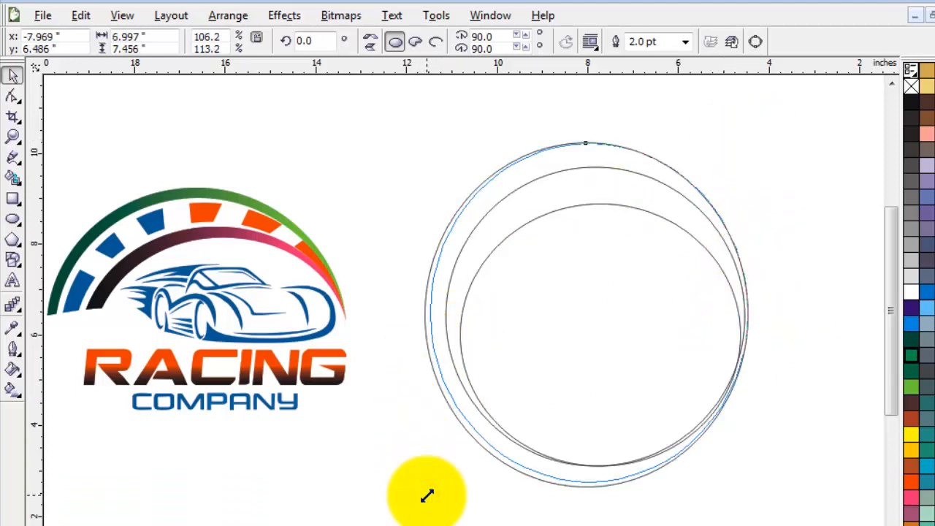
left_click(582, 262)
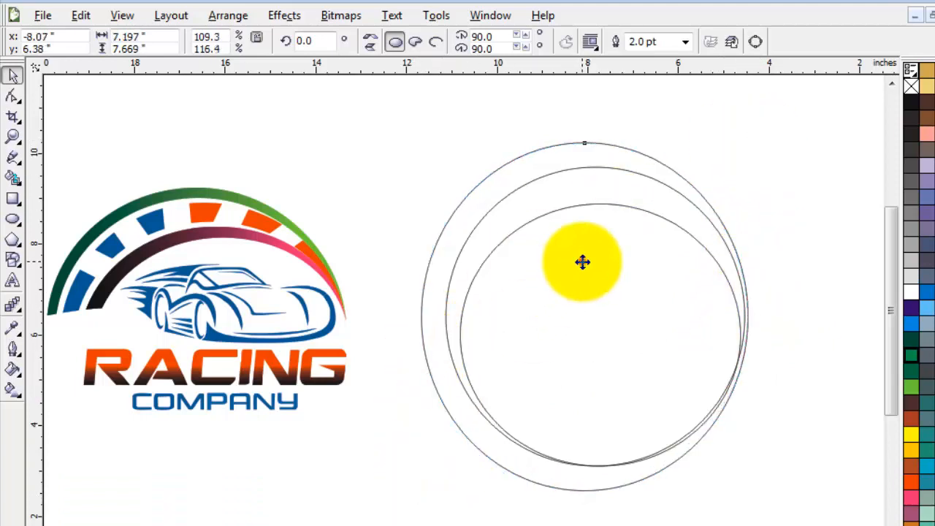
left_click(786, 240)
left_click(604, 302)
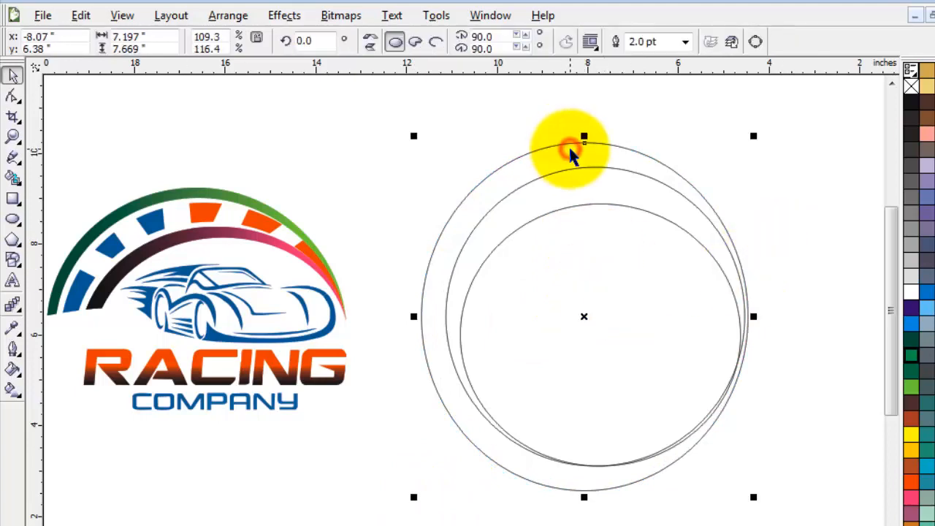
Increase the innermost ellipse's height to about 6 inches by raising its top edge.
left_click(759, 214)
left_click_drag(523, 346, 582, 319)
key("ctrl+z")
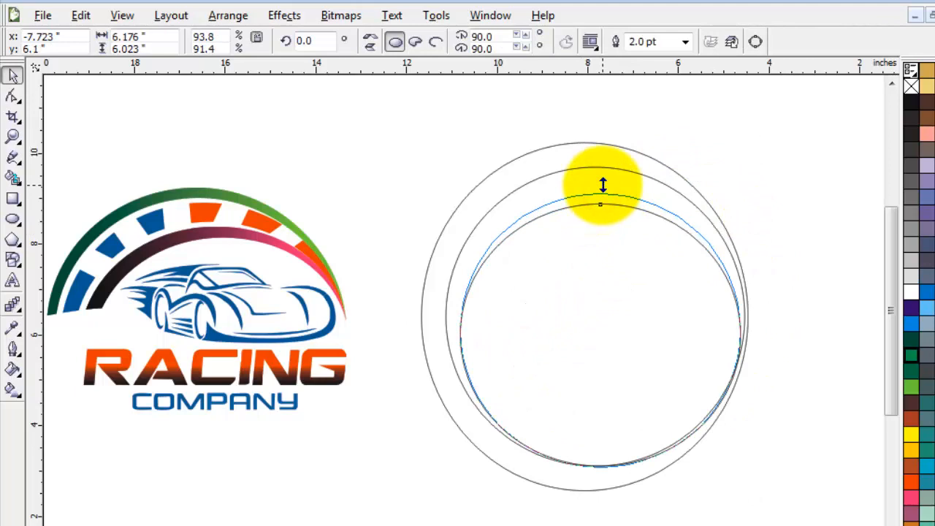
left_click_drag(607, 188, 607, 190)
left_click(760, 257)
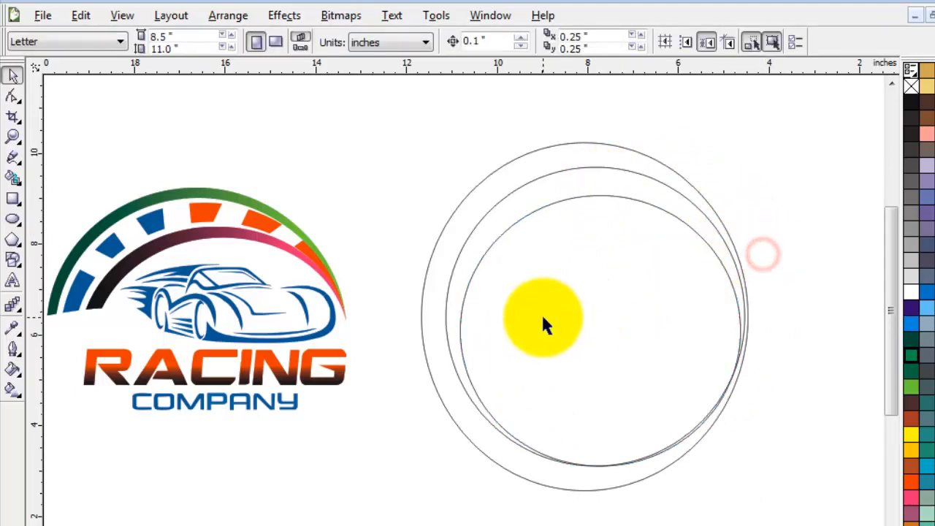
Stretch all three ellipses together to the left and draw a rectangle about 9.62 by 1.68 inches across their middle.
left_click_drag(789, 110, 380, 511)
mouse_move(415, 315)
left_mouse_down()
mouse_move(399, 317)
mouse_move(735, 392)
mouse_move(821, 457)
mouse_move(822, 368)
left_mouse_up()
left_click(347, 453)
left_click(12, 198)
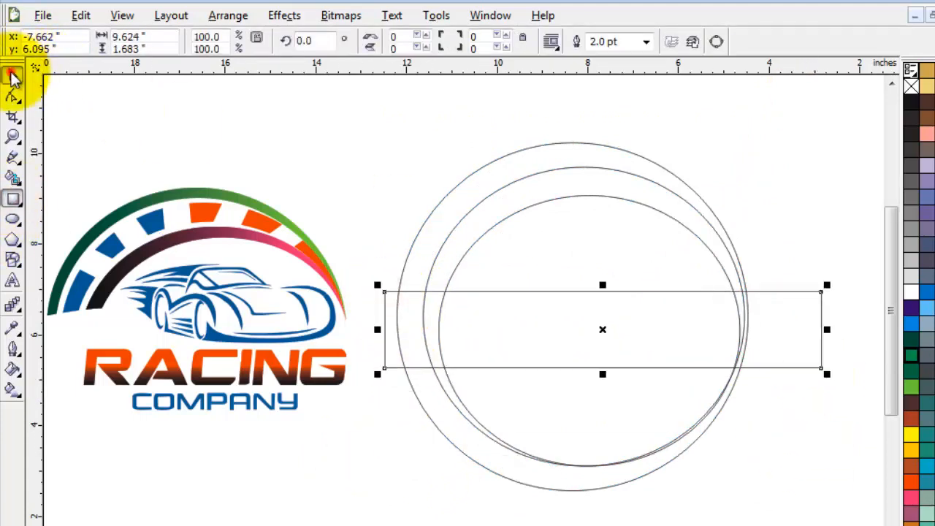
left_click(13, 75)
left_click(557, 232, "shift")
left_click(738, 173)
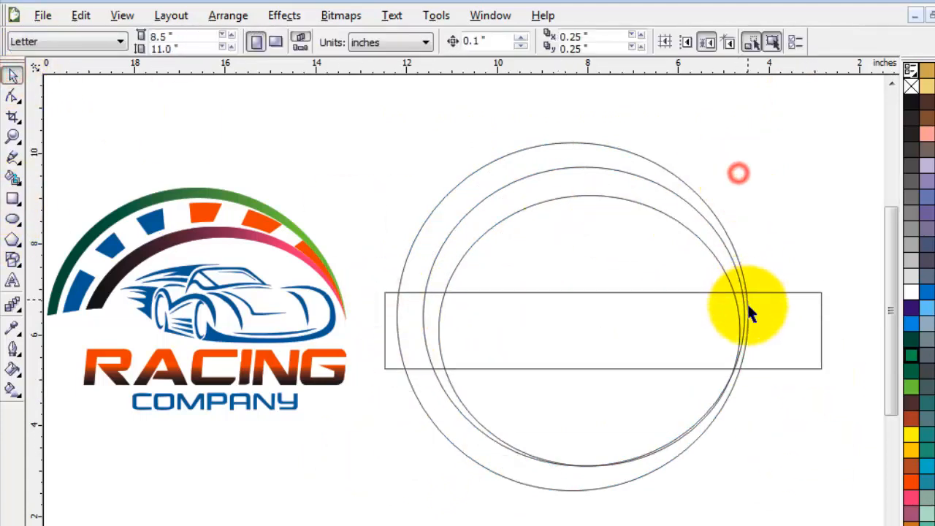
Smart-fill the two crescent bands between the ellipses above the rectangle with gold.
left_click(12, 177)
left_click(526, 192)
left_click(509, 159)
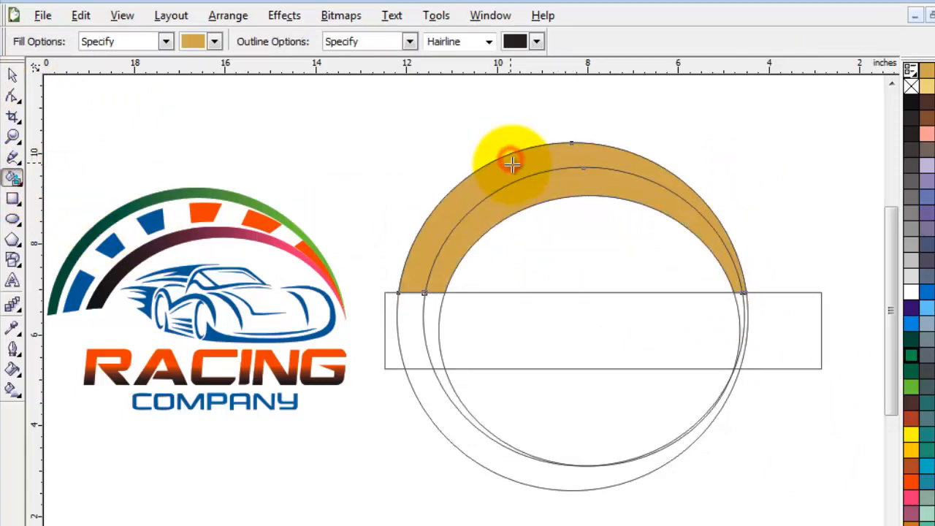
left_click(13, 75)
left_click(283, 145)
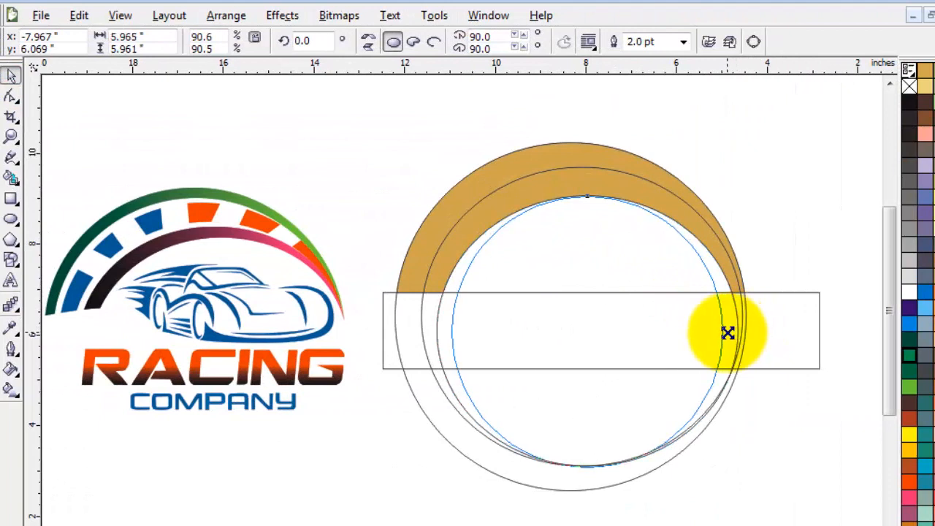
Shrink the innermost ellipse to about 6.09 by 5.74 inches and shift it right and slightly down.
left_click_drag(730, 332, 731, 331)
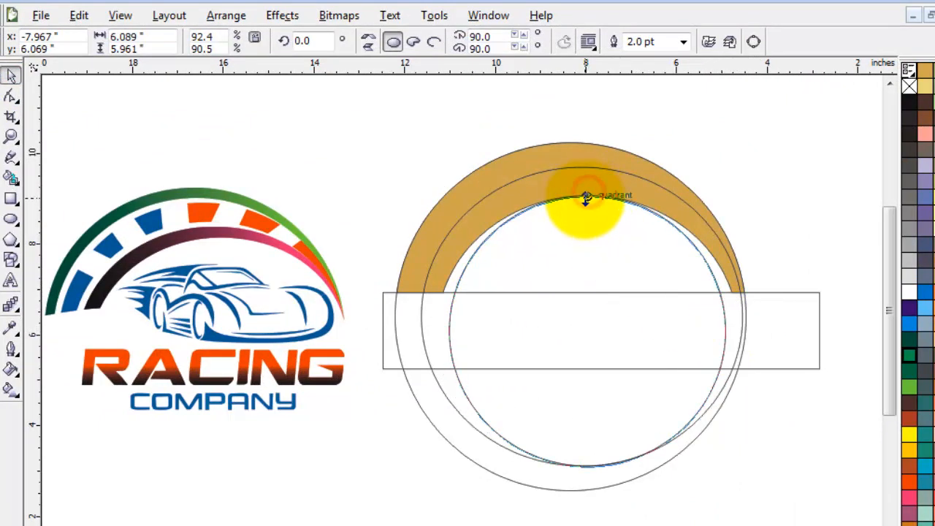
left_click_drag(585, 201, 585, 206)
left_click_drag(585, 336, 598, 334)
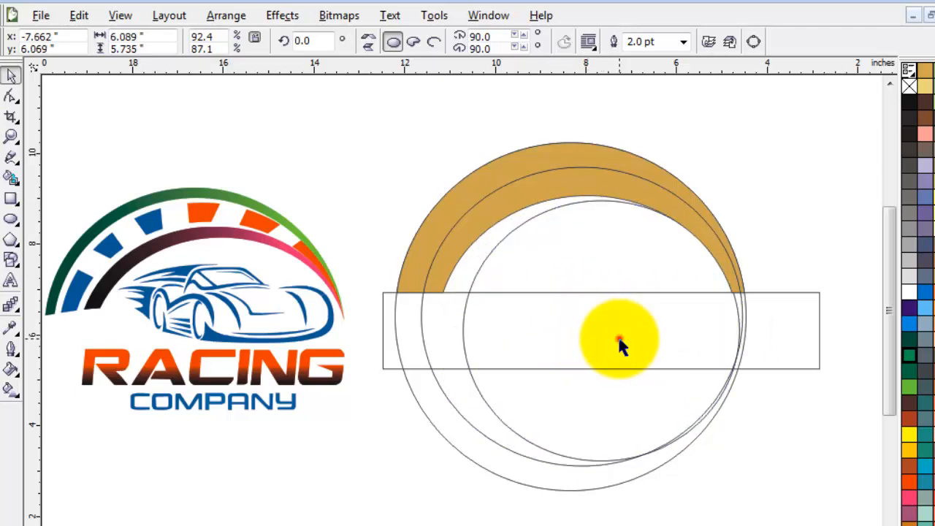
left_click(617, 344)
mouse_move(653, 407)
left_mouse_down()
mouse_move(645, 406)
mouse_move(655, 410)
left_mouse_up()
Smart-fill the new crescent between the inner gold band and the reduced ellipse above the rectangle.
left_click(11, 178)
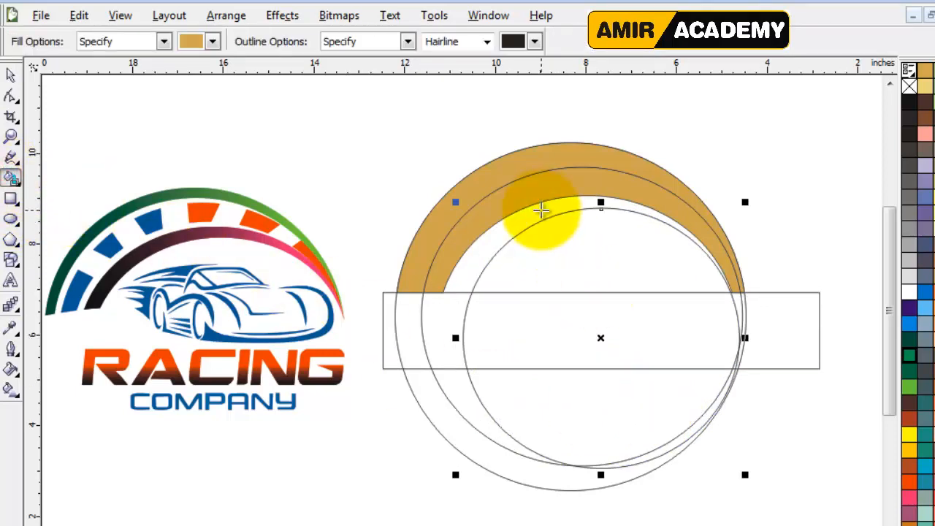
left_click(541, 210)
left_click(10, 75)
left_click(343, 151)
Delete the construction rectangle and all the ellipses, keeping only the three gold arcs.
left_click(521, 328)
key("Delete")
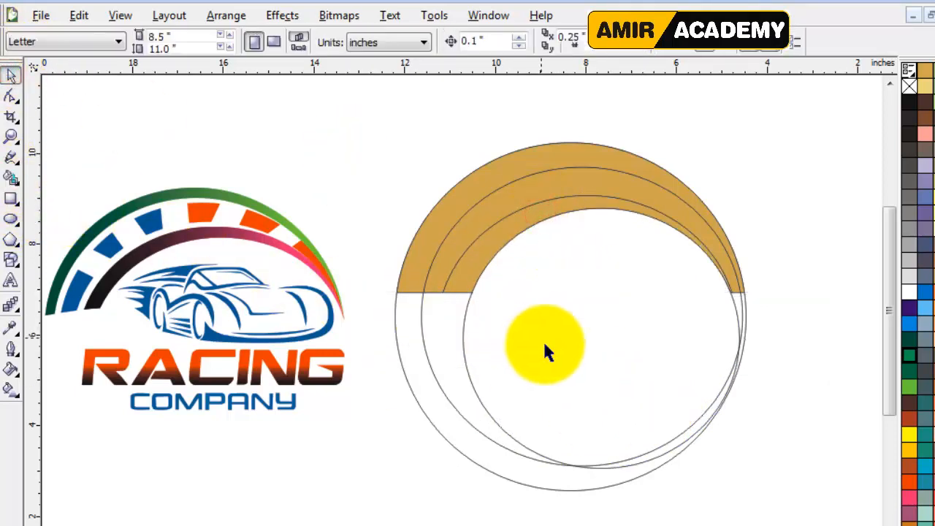
left_click(545, 346)
key("Delete")
left_click(488, 363)
key("Delete")
left_click(472, 375)
key("Delete")
left_click(504, 387)
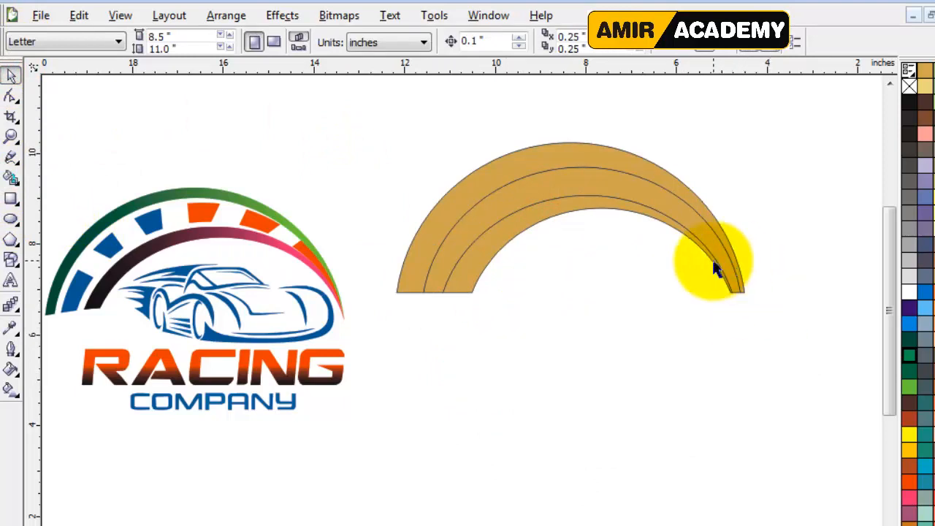
Nudge the outer arc up and the inner arc down by 0.1 inch each to separate the three bands.
key("z")
left_click_drag(332, 124, 732, 373)
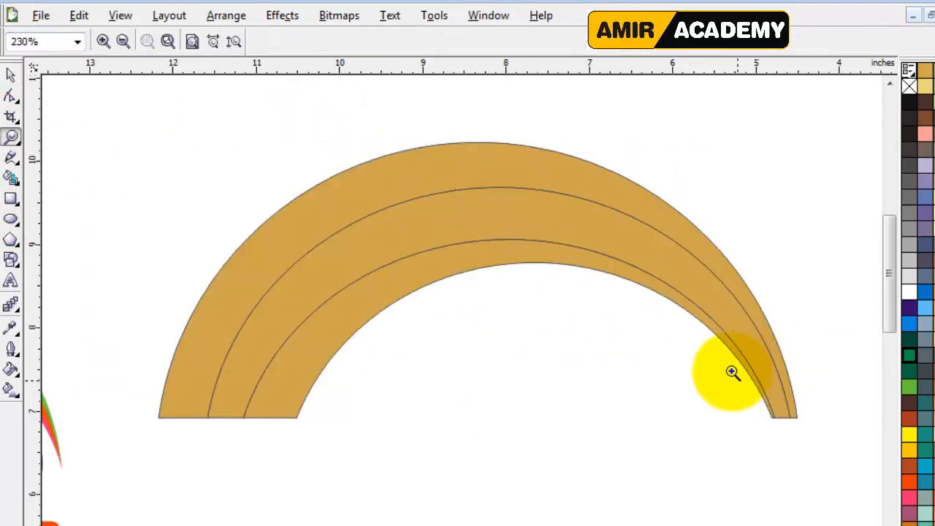
left_click(11, 75)
left_click(474, 161)
key("Up")
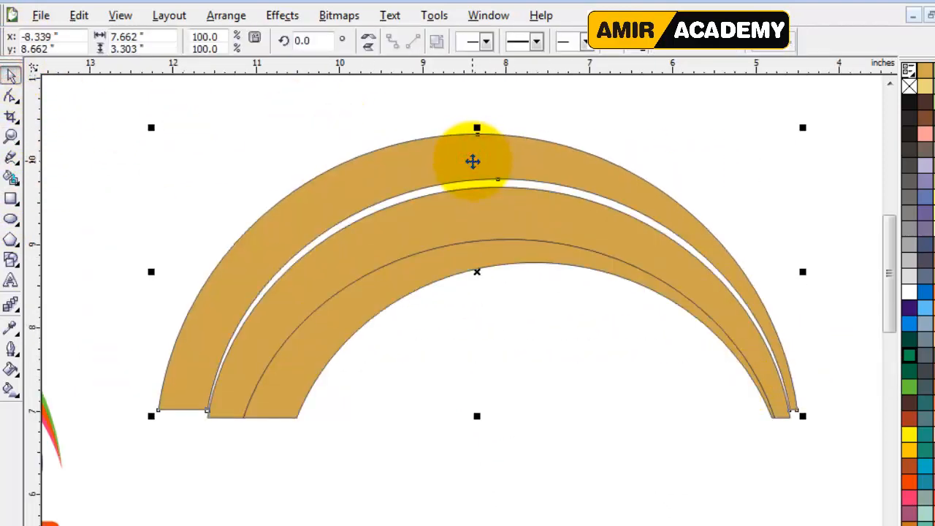
key("Down")
left_click(595, 390)
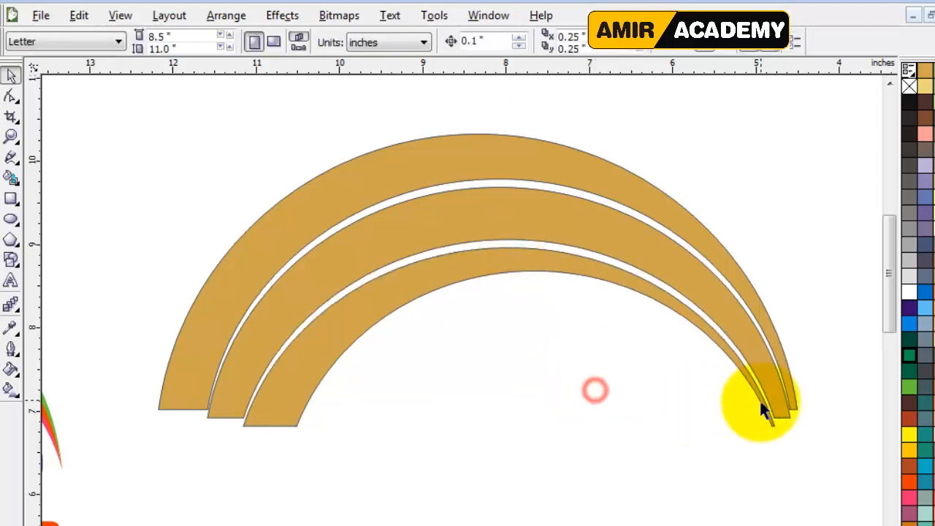
Collapse the flat right end of the middle arc into a sharp point by joining its two corner nodes.
scroll(779, 412, "up", 1)
key("z")
left_click(569, 160)
scroll(336, 309, "down", 2)
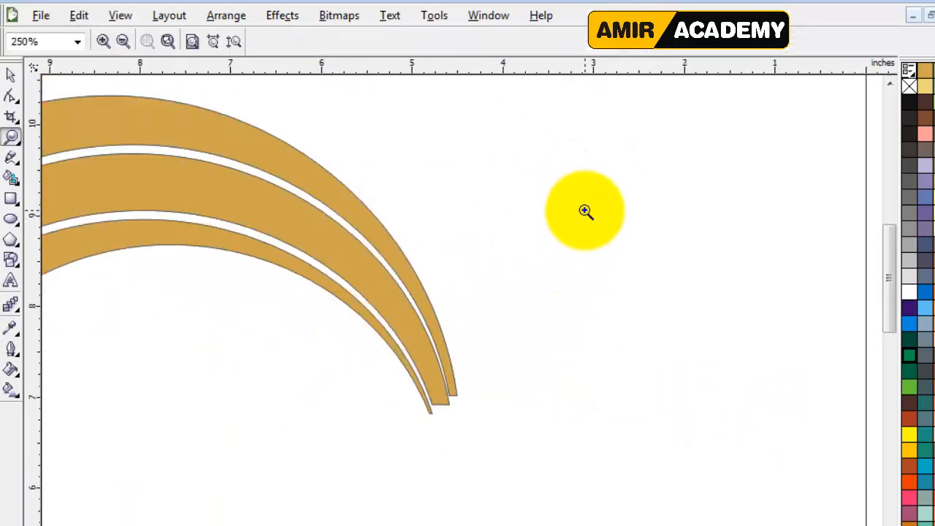
left_click_drag(585, 210, 282, 462)
left_click(8, 74)
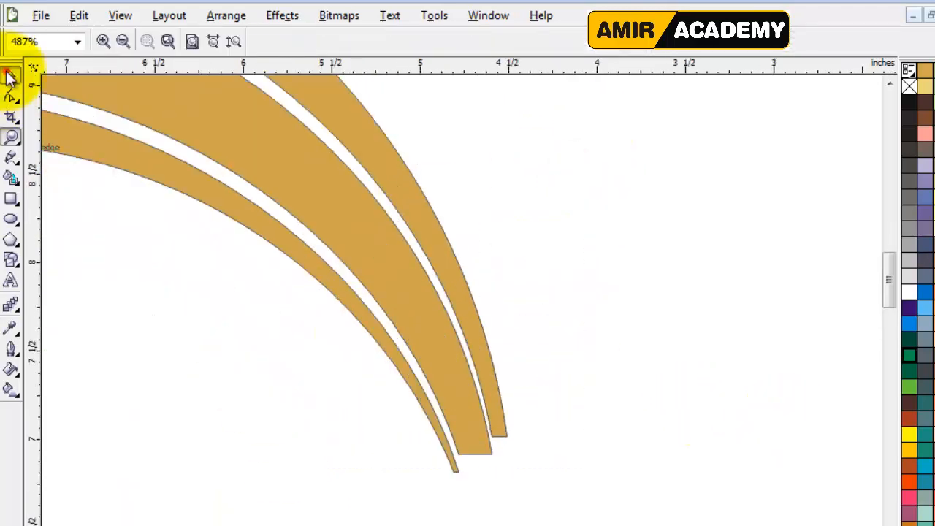
double_click(474, 440)
left_click_drag(499, 442, 459, 455)
Taper the right ends of the outer and inner arcs to points, placing the inner arc's tip on the middle arc's tip.
scroll(509, 437, "up", 2)
left_click_drag(523, 320, 501, 320)
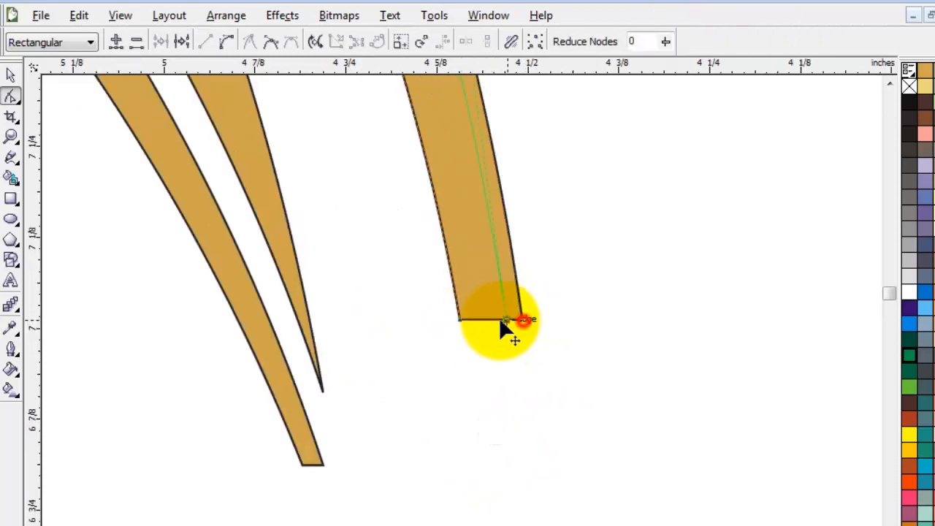
left_click_drag(439, 336, 440, 335)
left_click_drag(318, 450, 322, 391)
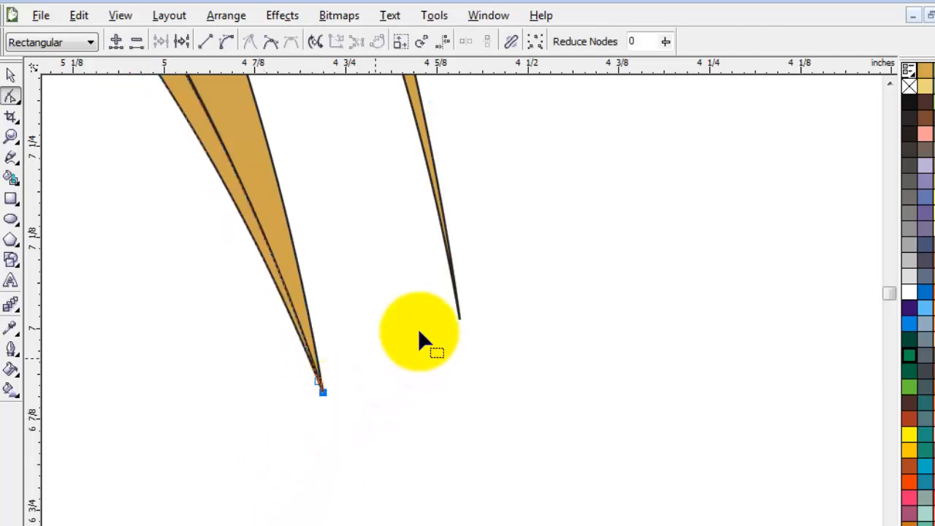
Move the outer arc's pointed right end onto the shared tip of the other two arcs.
left_click(490, 279)
left_click_drag(500, 244, 407, 396)
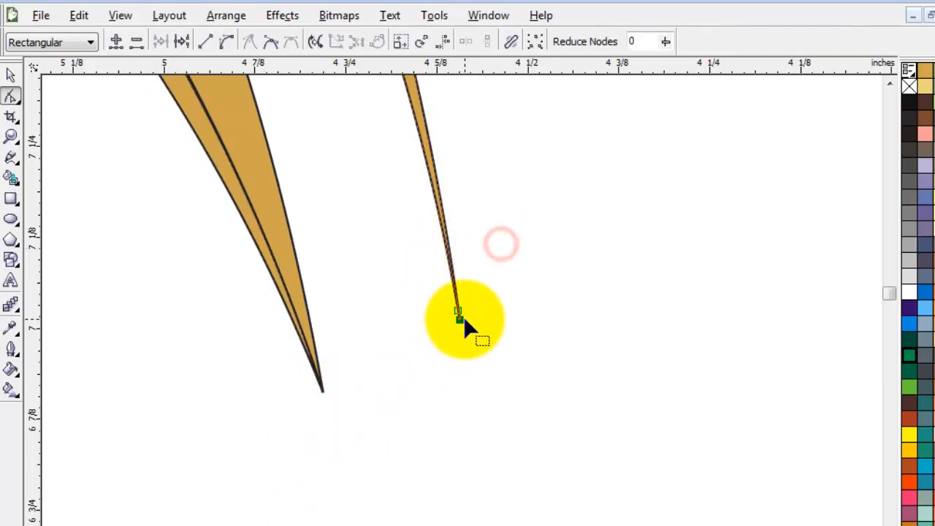
left_click_drag(460, 320, 323, 392)
Skew the outer arc's left end slightly upward and the inner arc's left end slightly downward to widen the gaps between the bands.
scroll(462, 325, "down", 3)
scroll(464, 326, "down", 2)
key("z")
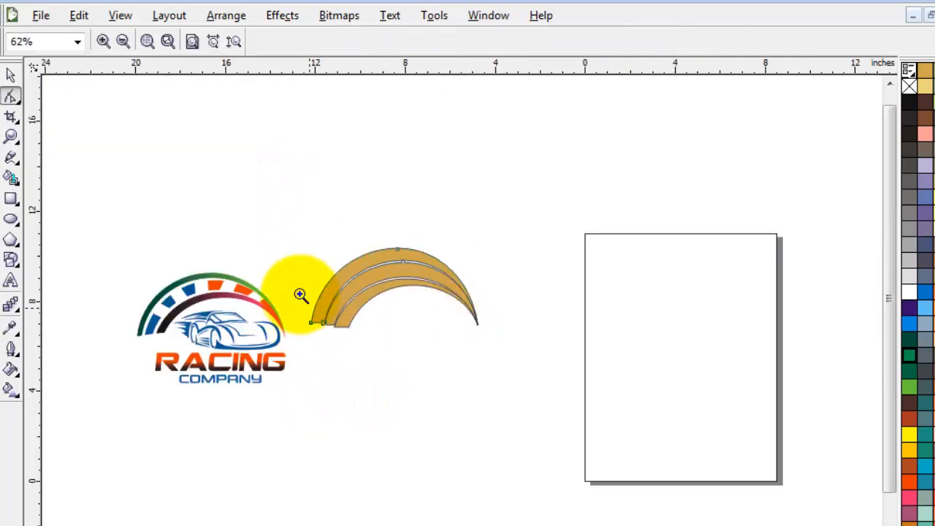
left_click_drag(130, 204, 510, 355)
left_click_drag(325, 179, 846, 466)
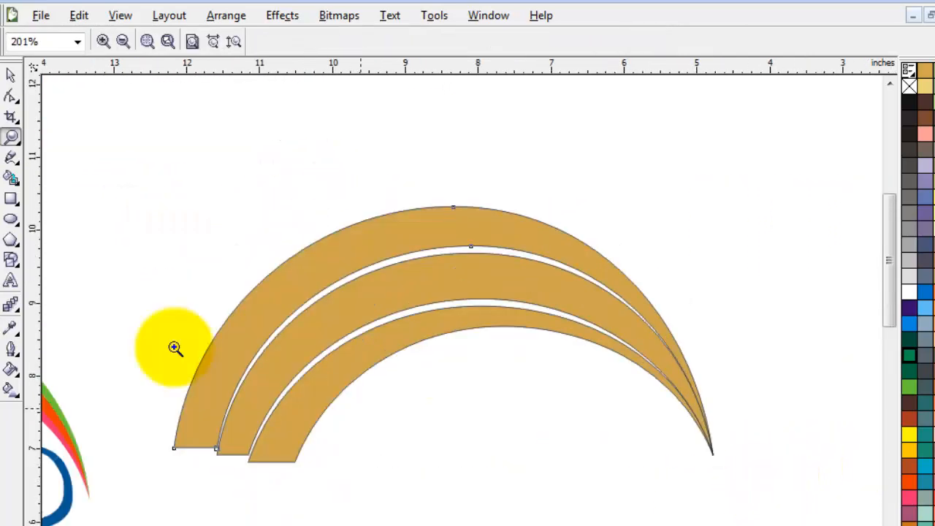
left_click(10, 75)
left_click(188, 206)
left_click(230, 357)
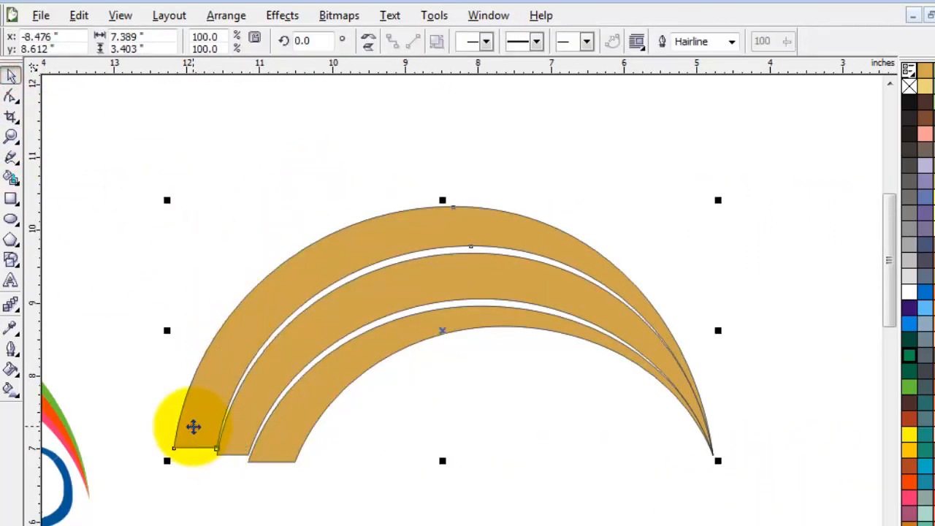
left_click(193, 426)
left_click_drag(165, 326, 165, 326)
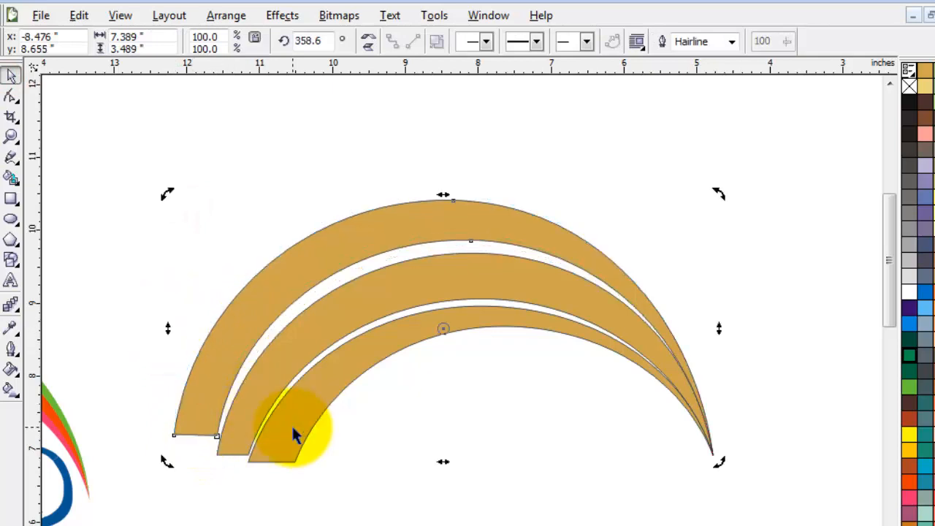
left_click_drag(245, 398, 245, 398)
left_click(357, 472)
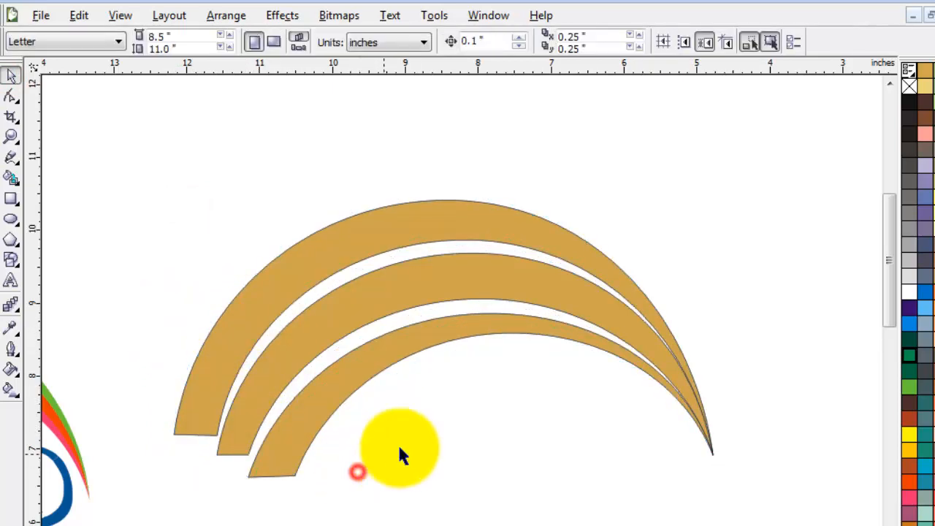
Remove the outlines from all three tapered arcs.
left_click(266, 376)
scroll(369, 430, "down", 1)
left_click(518, 374)
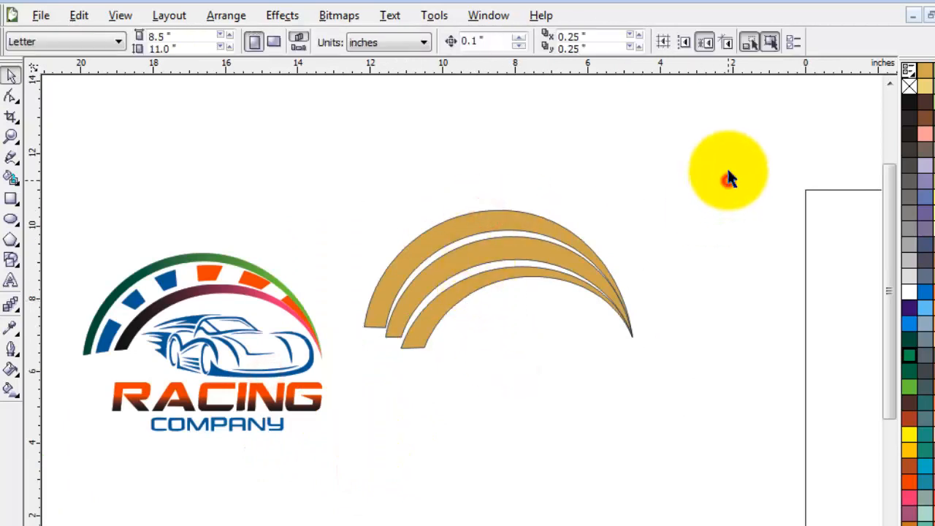
left_click_drag(727, 171, 335, 416)
right_click(908, 86)
left_click(612, 373)
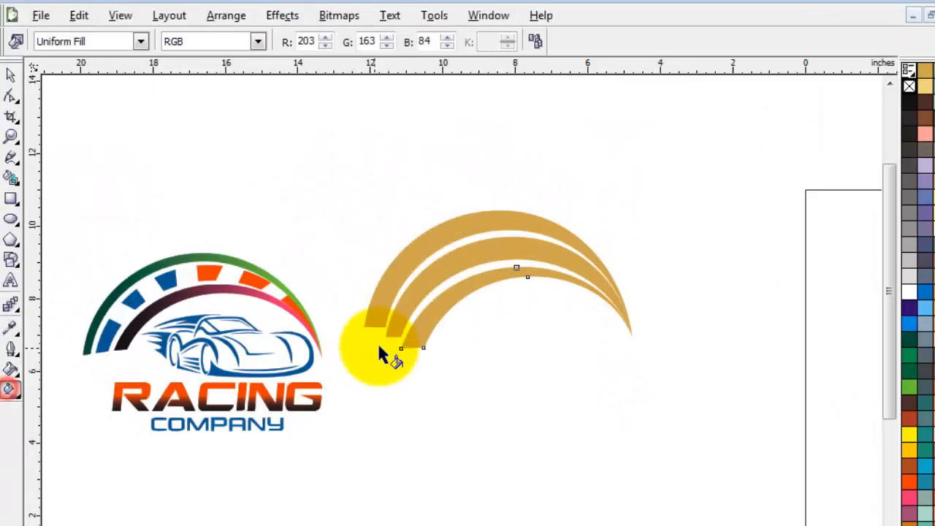
Apply a linear gradient to the inner arc, running from black at its left end to pink towards its right tip.
left_click_drag(412, 348, 618, 317)
left_click_drag(915, 104, 412, 348)
left_click_drag(911, 510, 553, 319)
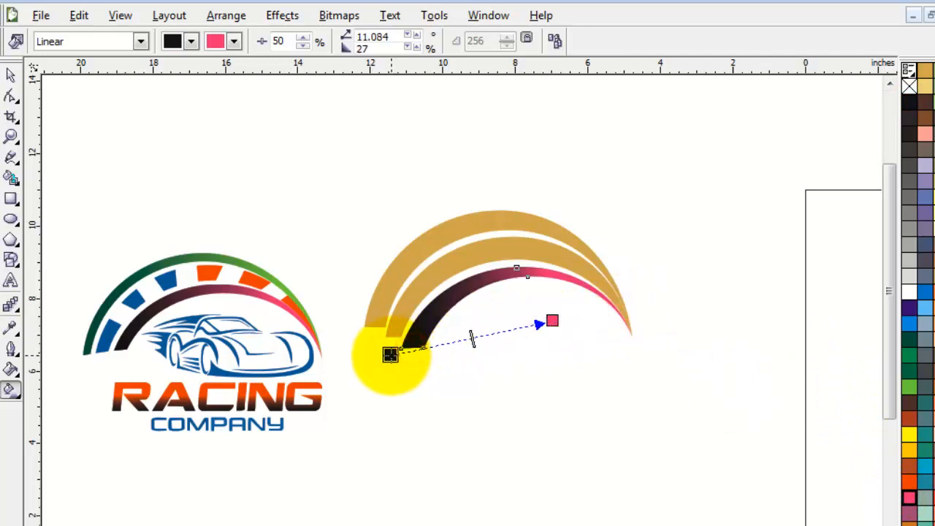
left_click(528, 330)
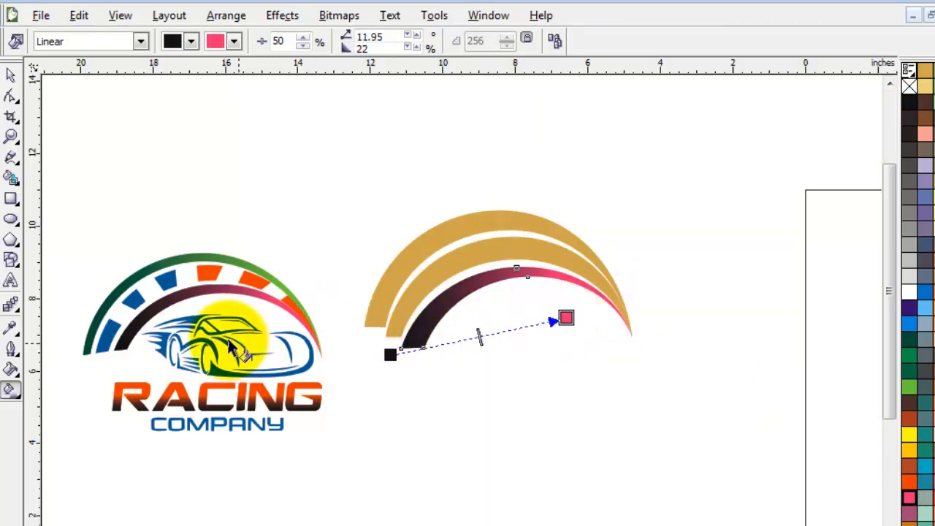
Fill the middle arc with solid dark purple-blue.
left_click(10, 76)
left_click(488, 254)
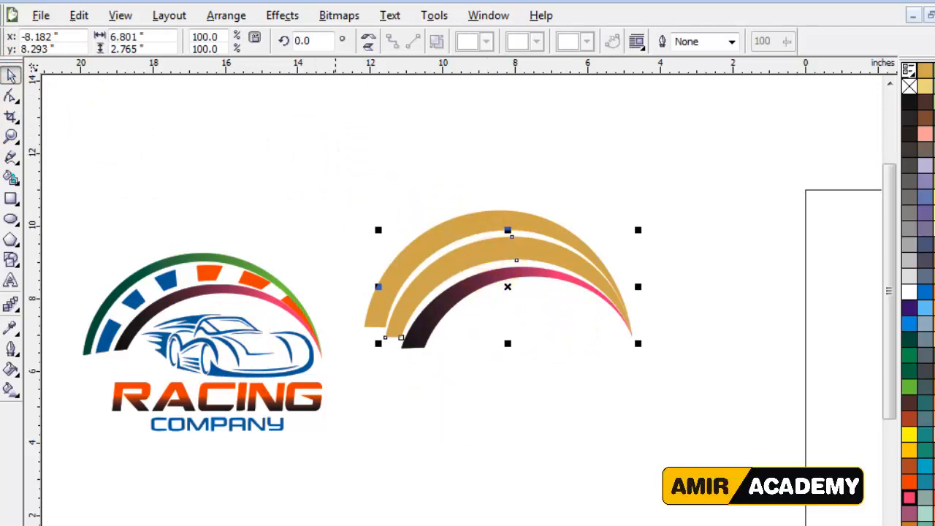
left_click(391, 471)
Apply a linear gradient to the outer arc, from dark green at its left end to light green towards its right tip.
left_click(453, 216)
left_click(10, 391)
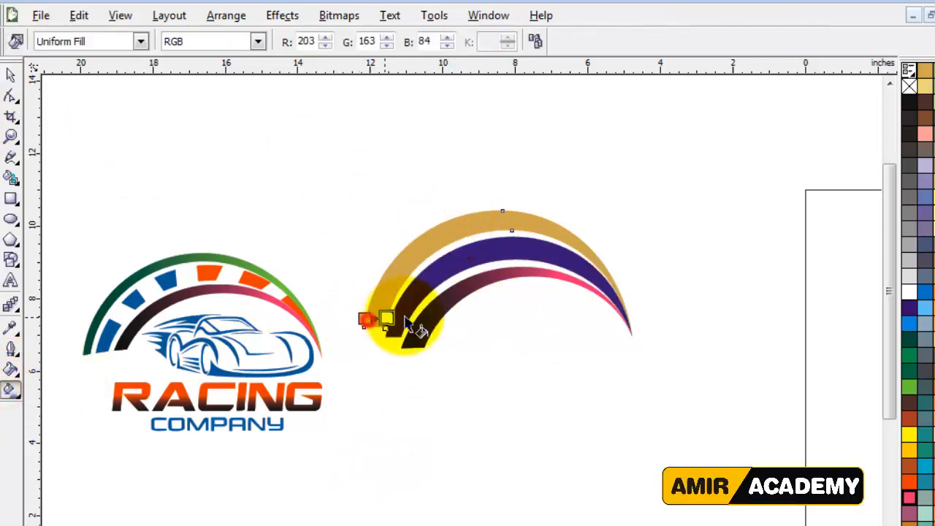
left_click_drag(406, 325, 606, 280)
left_click_drag(908, 338, 364, 319)
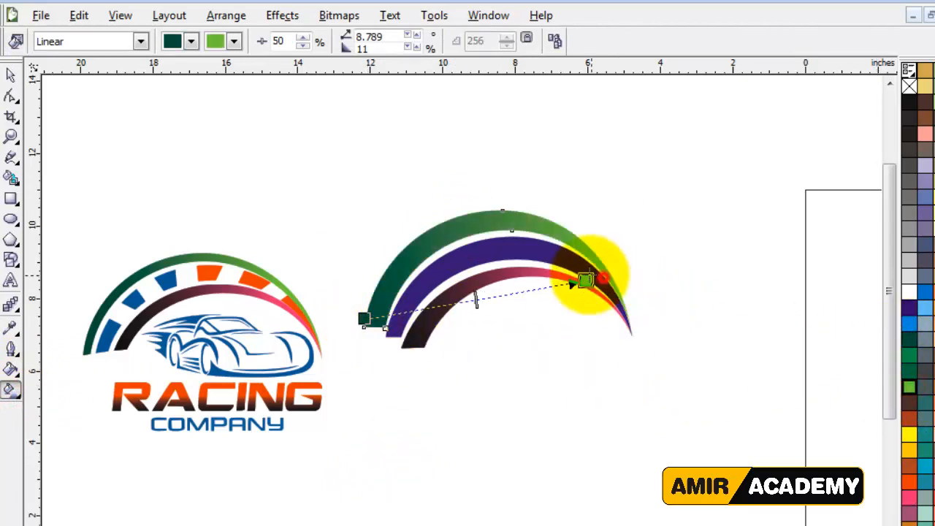
left_click_drag(585, 280, 577, 275)
left_click_drag(350, 320, 350, 318)
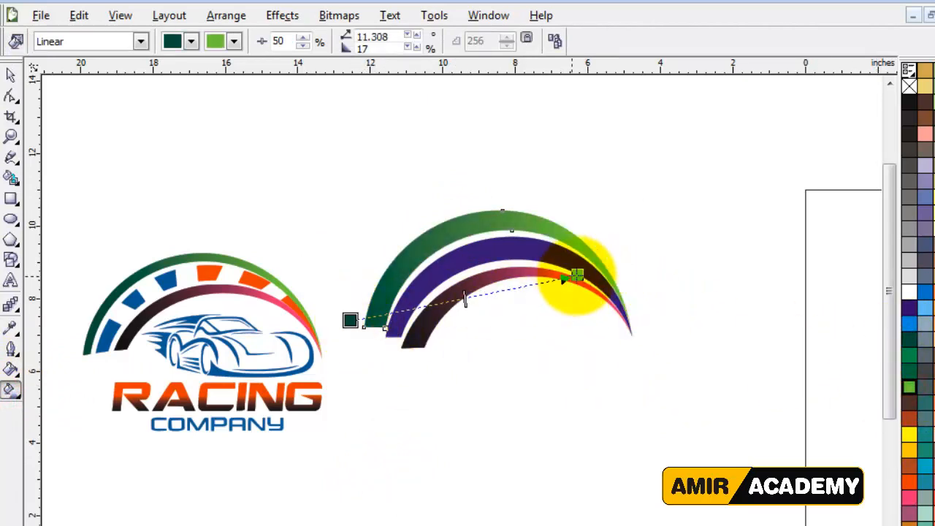
Stretch the three arcs together horizontally from their centre to about 8.98 in wide, and move them slightly up and right.
left_click(10, 74)
left_click_drag(694, 151, 362, 427)
left_click_drag(640, 271, 668, 278)
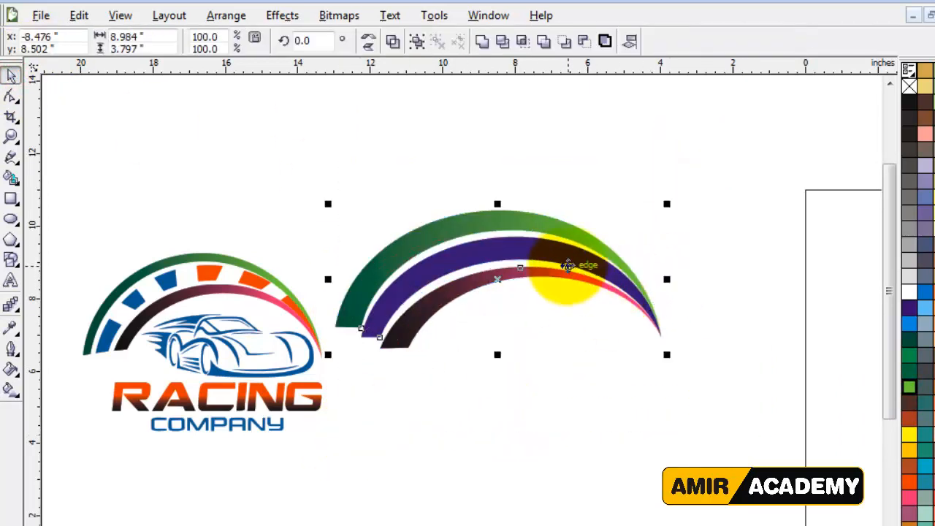
left_click_drag(565, 265, 604, 247)
left_click(580, 337)
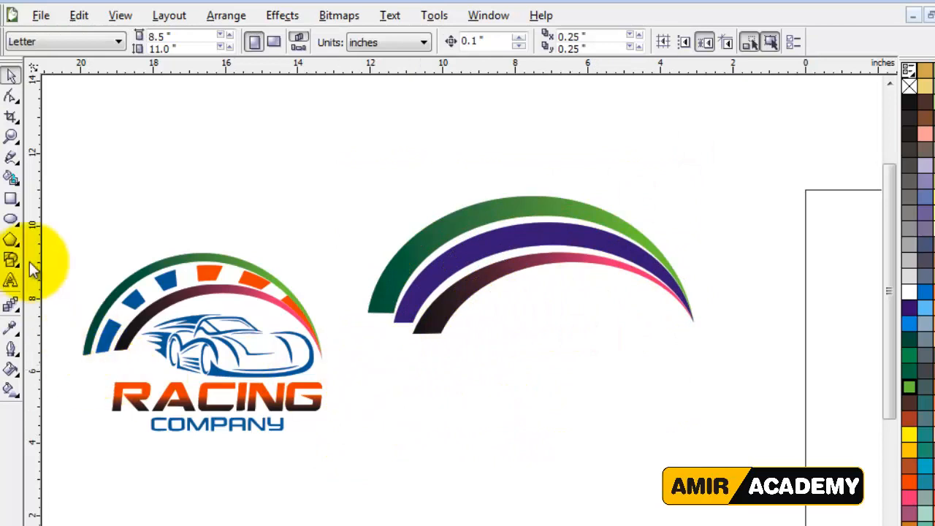
Draw a rectangle about 3.47 × 1.11 in over the left ends of the three arcs.
left_click(11, 198)
left_click_drag(367, 314, 494, 355)
scroll(459, 334, "up", 3)
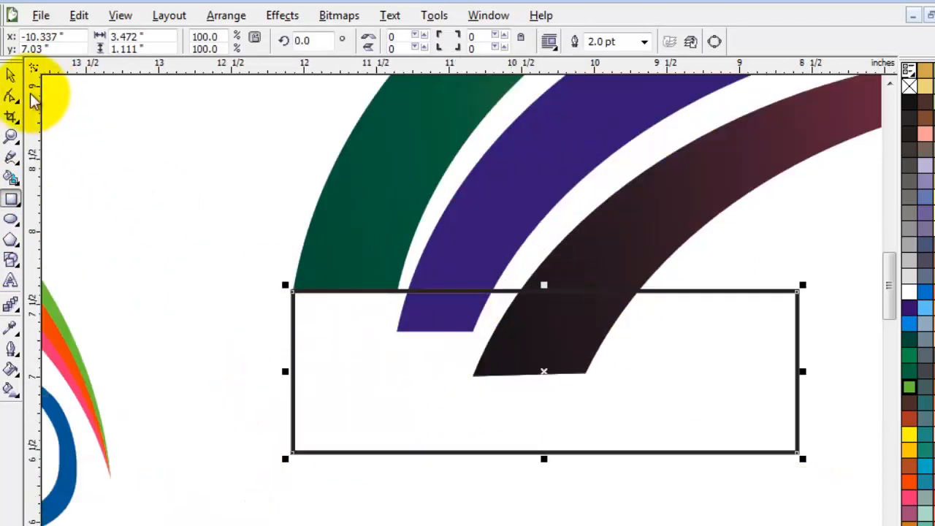
Bow the rectangle's top edge upward into a curve across the arcs' left ends and fill the shape black.
left_click(11, 73)
key("F10")
left_click(512, 406)
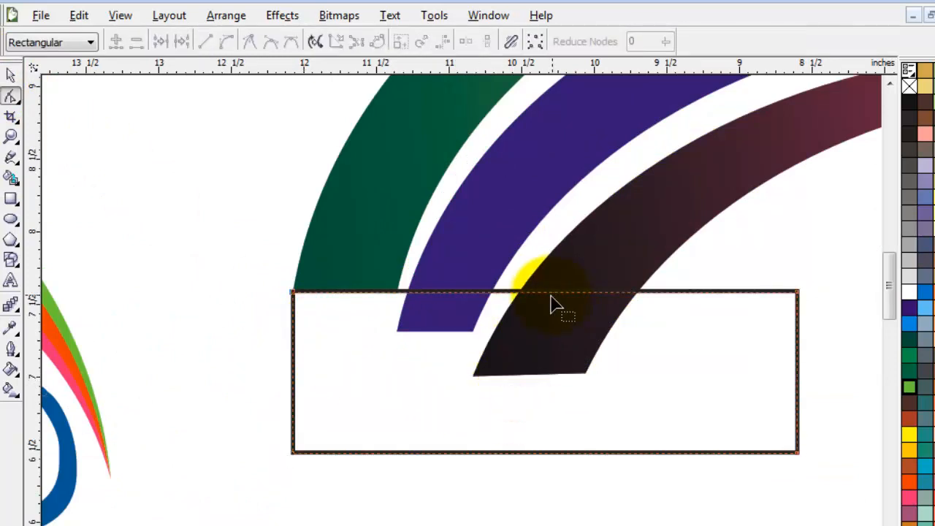
left_click(227, 44)
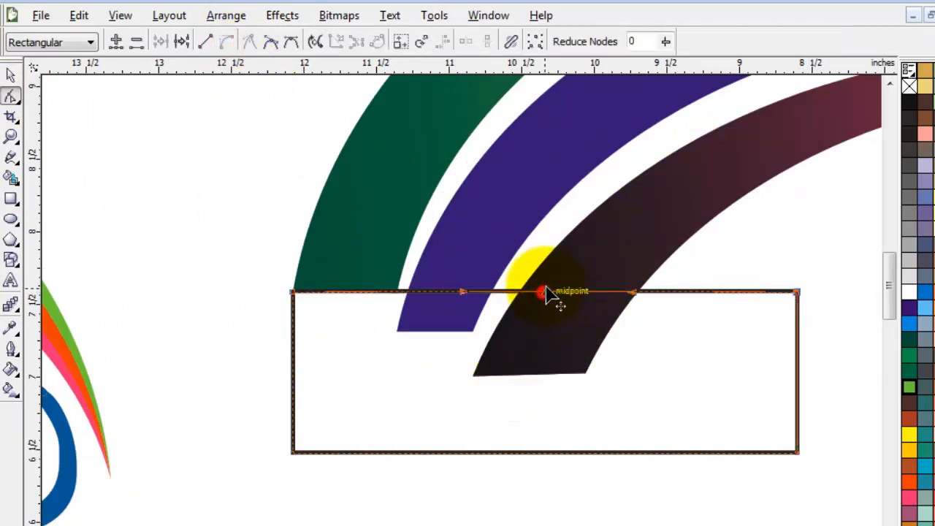
left_click_drag(546, 292, 620, 274)
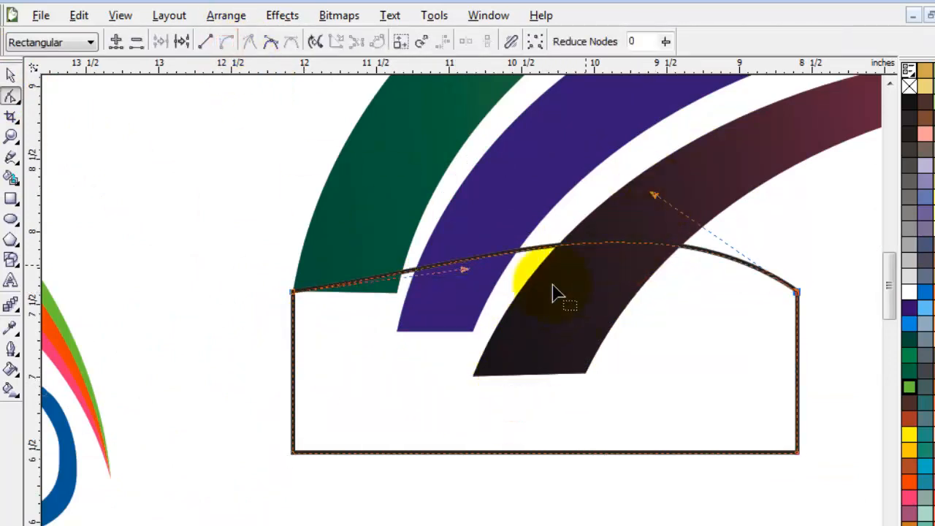
left_click_drag(467, 262, 455, 281)
key("space")
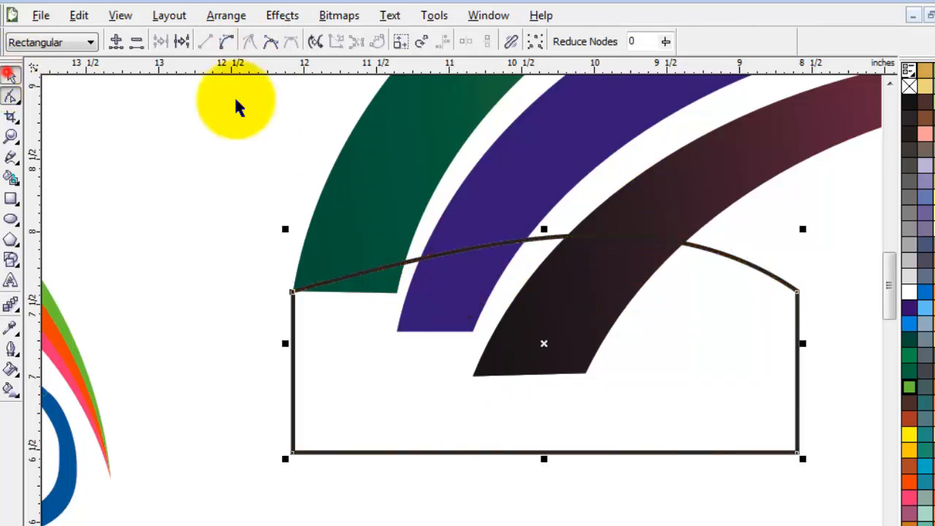
left_click(909, 102)
left_click(206, 188)
Group the three arcs.
left_click(436, 168)
left_click(509, 155, "shift")
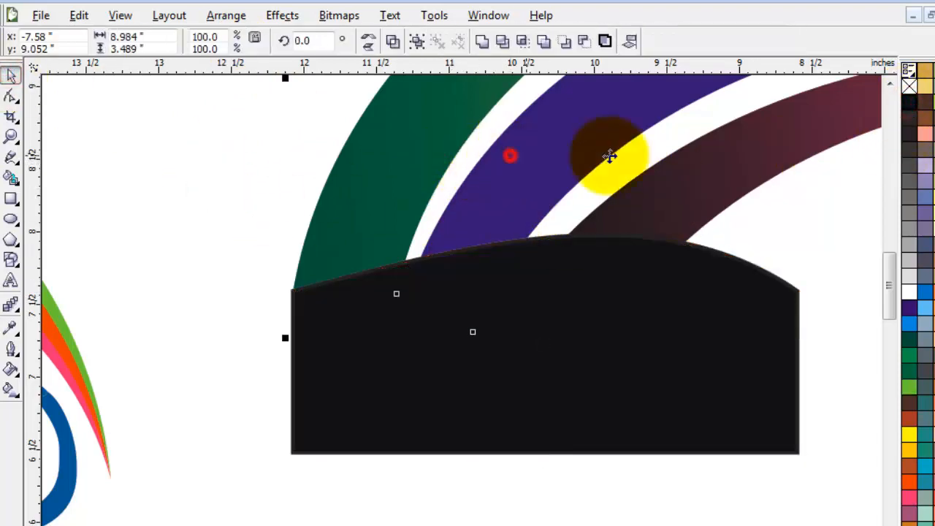
left_click(699, 167, "shift")
left_click(431, 45)
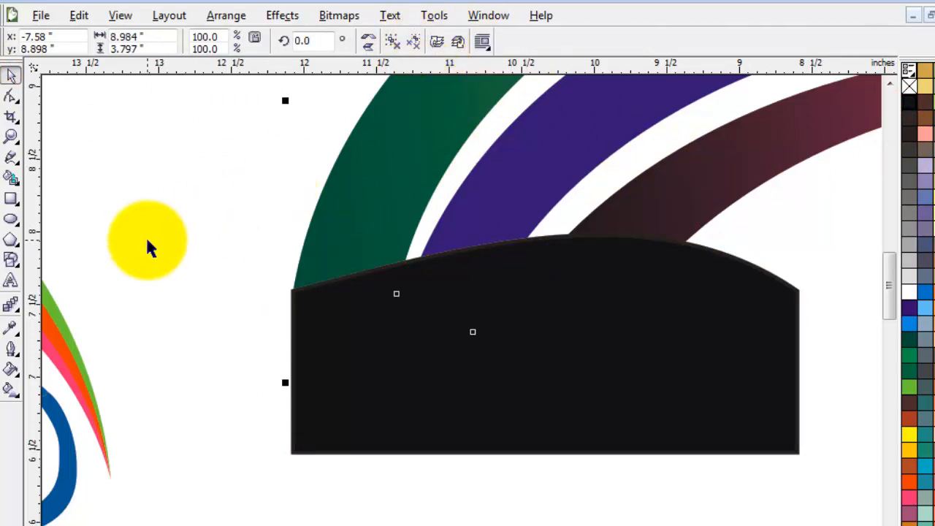
Trim the arcs' left ends with the black curved-top shape and delete that shape.
left_click(146, 238)
left_click(443, 368)
left_click(530, 170, "shift")
left_click(509, 48)
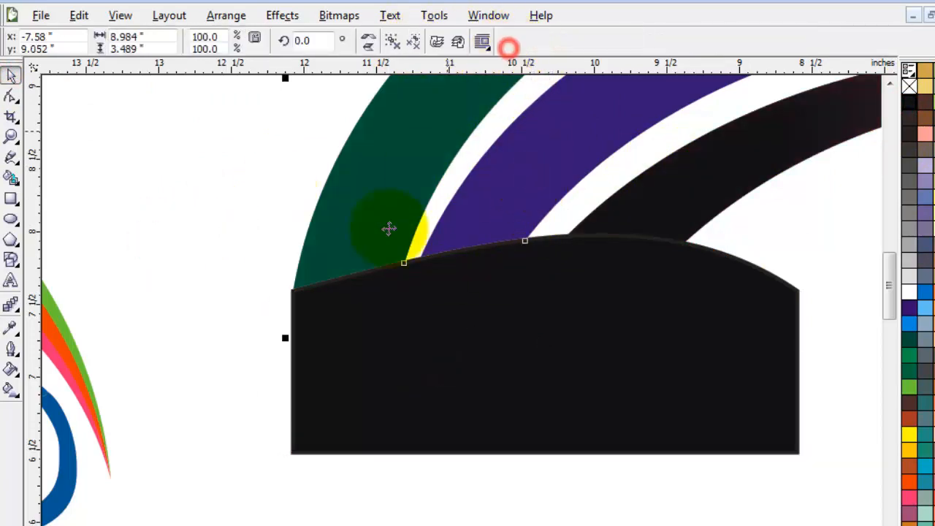
left_click(226, 361)
left_click_drag(424, 399, 442, 489)
key("Delete")
scroll(557, 441, "down", 4)
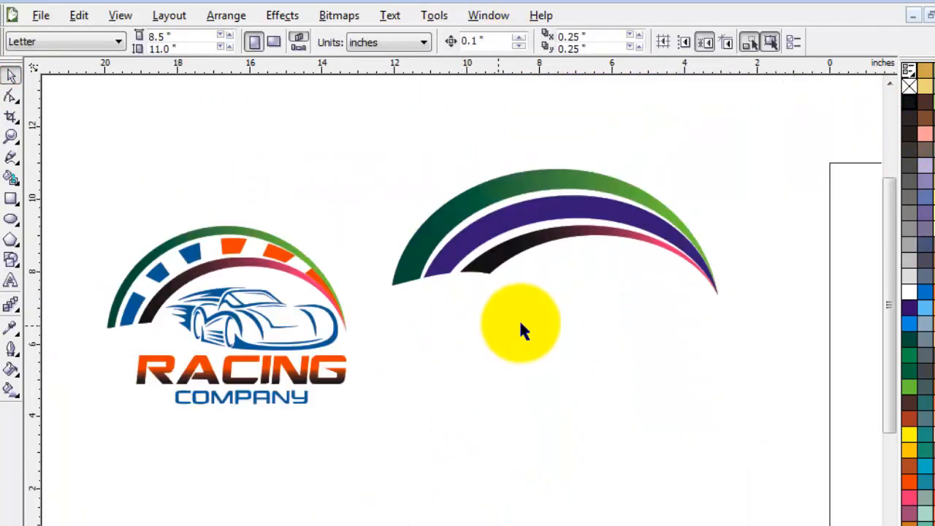
Move the arc group slightly up and left, and narrow it horizontally.
key("z")
left_click_drag(340, 139, 637, 340)
key("space")
left_click(695, 286)
left_click(501, 389)
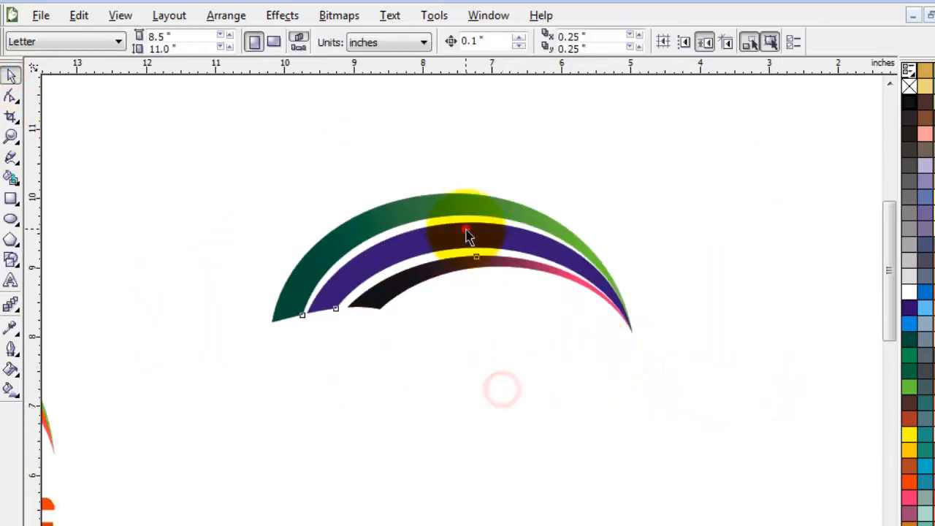
left_click_drag(465, 232, 442, 217)
left_click(405, 308)
left_click(372, 276)
left_click_drag(617, 249, 593, 249)
left_click(465, 322)
Ungroup the three arcs.
left_click(448, 230)
left_click(392, 41)
left_click(730, 205)
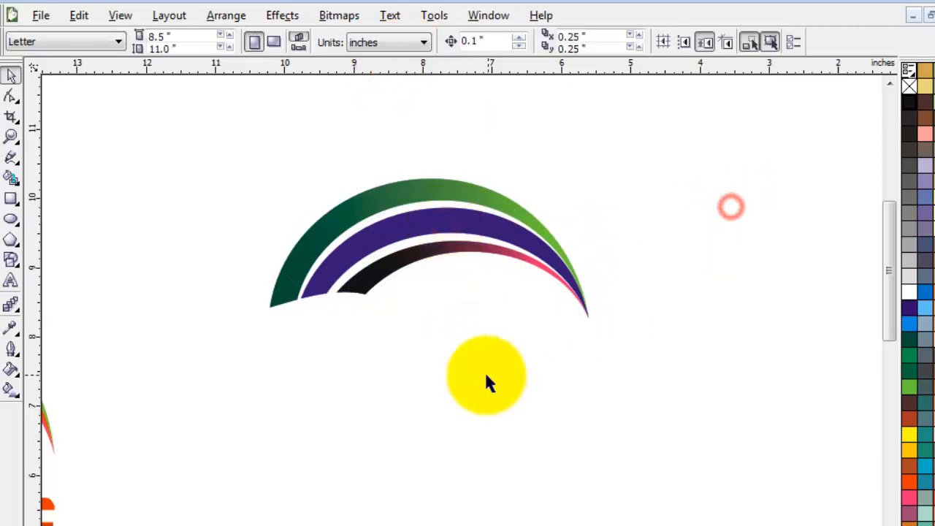
left_click(435, 218)
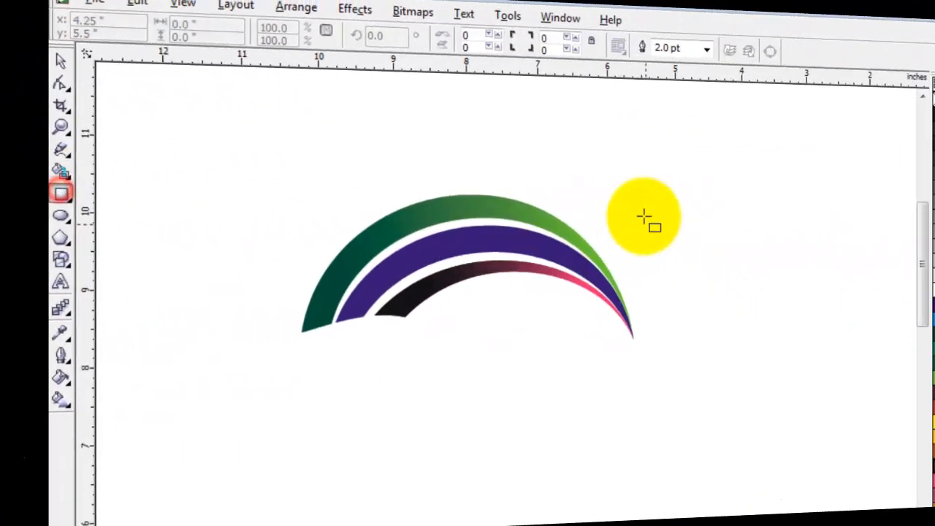
Draw a narrow vertical bar about 0.17 × 3.82 in to the right of the arcs, with black fill and no outline.
mouse_move(599, 169)
left_mouse_down()
mouse_move(617, 379)
mouse_move(611, 445)
left_mouse_up()
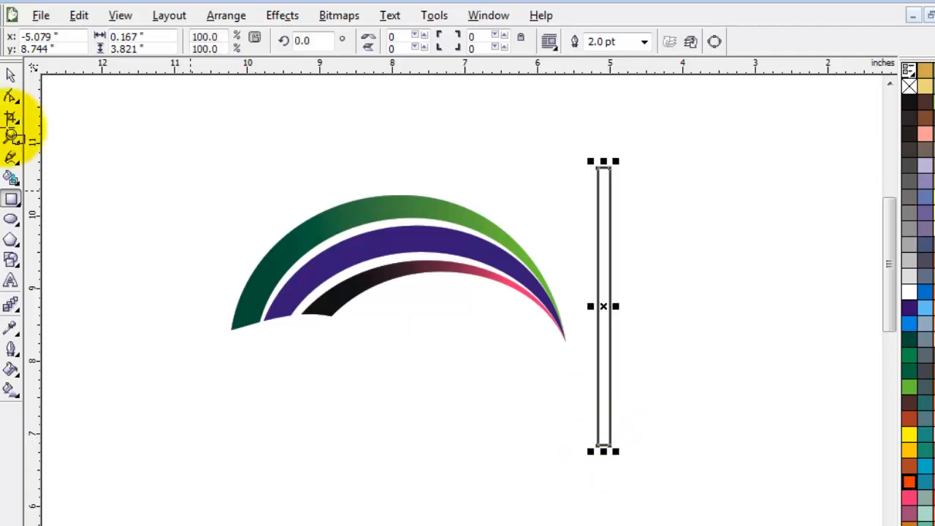
left_click(13, 76)
left_click_drag(597, 256, 638, 292)
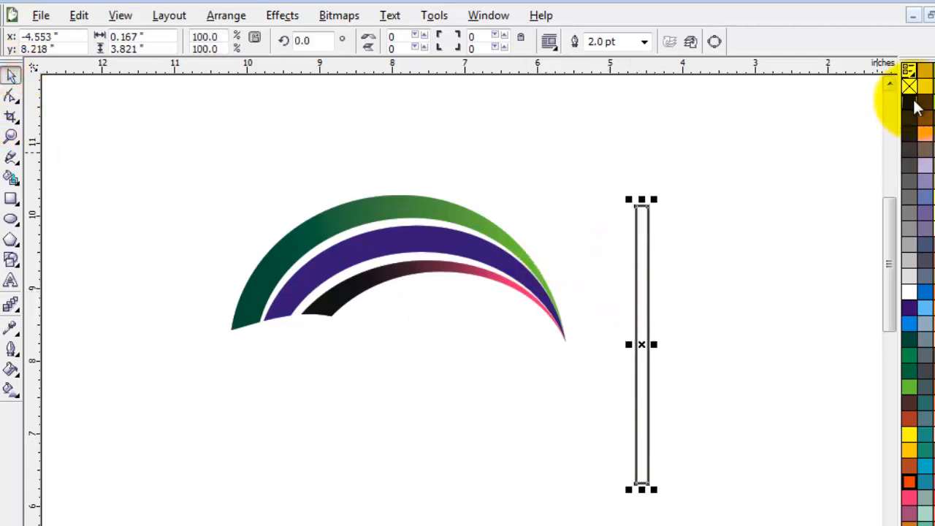
left_click(909, 104)
right_click(910, 87)
left_click(705, 301)
Stretch the black bar vertically about its centre to about 6 in tall.
double_click(642, 340)
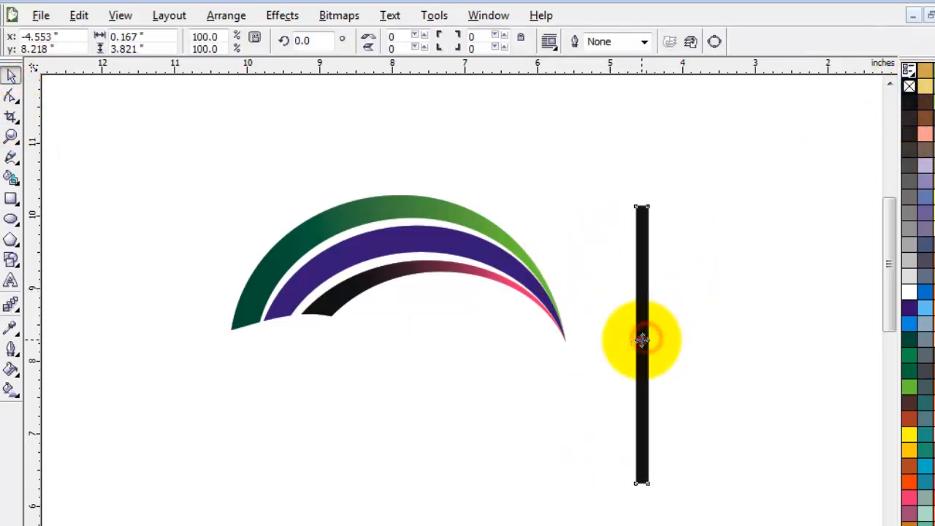
left_click(649, 228)
left_click_drag(641, 199, 641, 120)
Create a copy of the bar rotated about its centre to about 342.2°, and repeat the duplication seven times to form a full wheel of spokes.
left_click(645, 278)
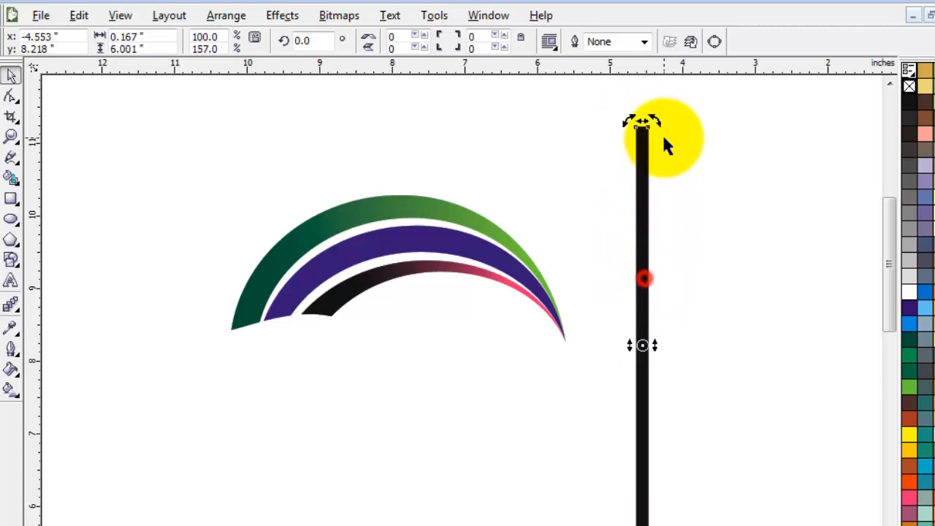
left_click_drag(690, 143, 714, 156)
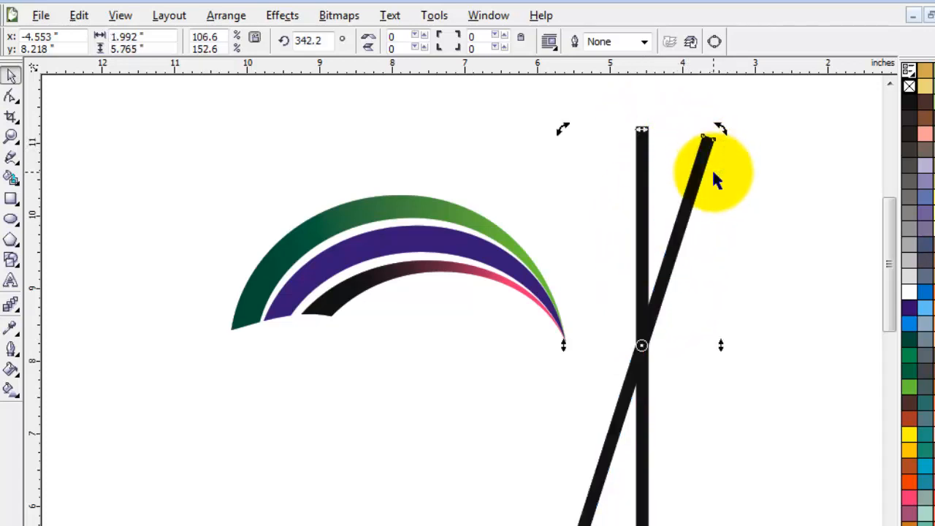
key("ctrl+r")
key("ctrl+r")
key("ctrl+r")
key("ctrl+r")
key("ctrl+r")
key("ctrl+r")
key("ctrl+r")
left_click(783, 139)
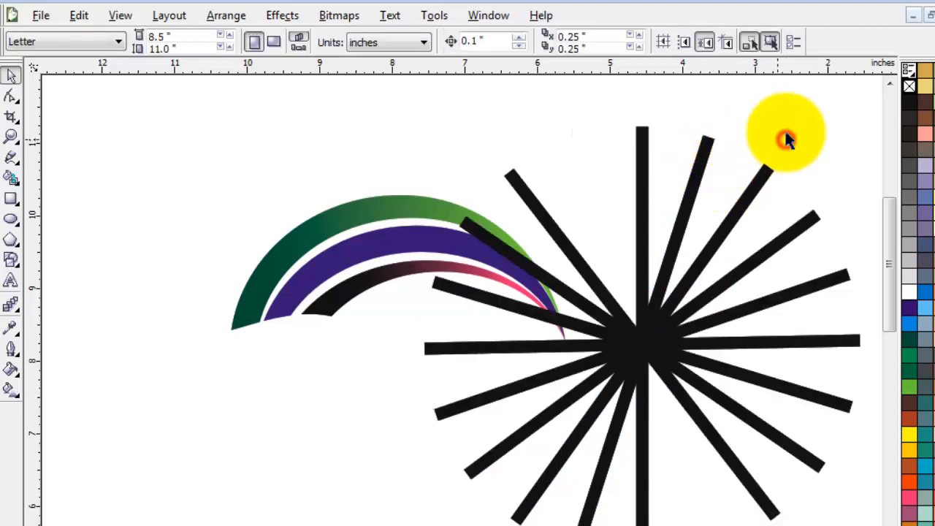
Weld all the spokes into one object and move it over the arcs, with its hub below them.
left_click_drag(876, 91, 343, 507)
left_click(481, 41)
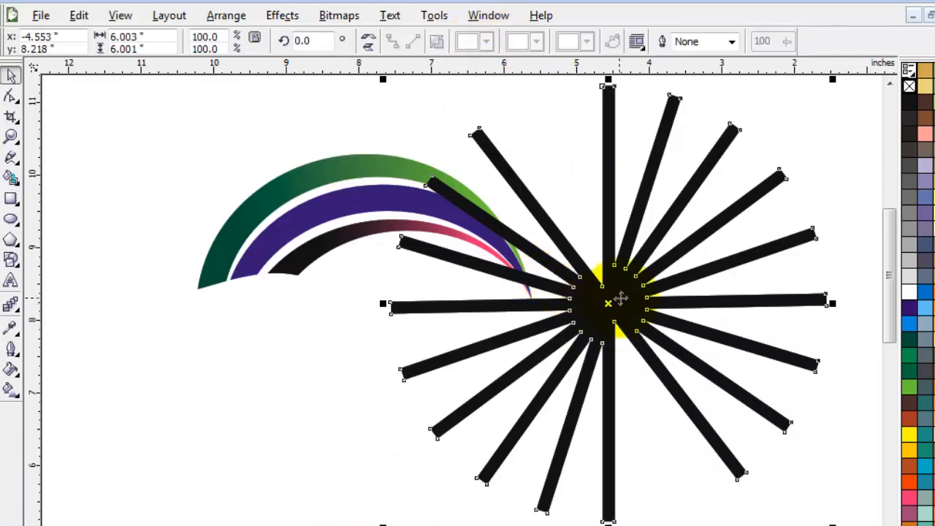
mouse_move(621, 299)
left_mouse_down()
mouse_move(402, 369)
mouse_move(350, 372)
left_mouse_up()
Rotate the spoke wheel to about 51.1° so its spokes cross the arcs.
left_click(350, 373)
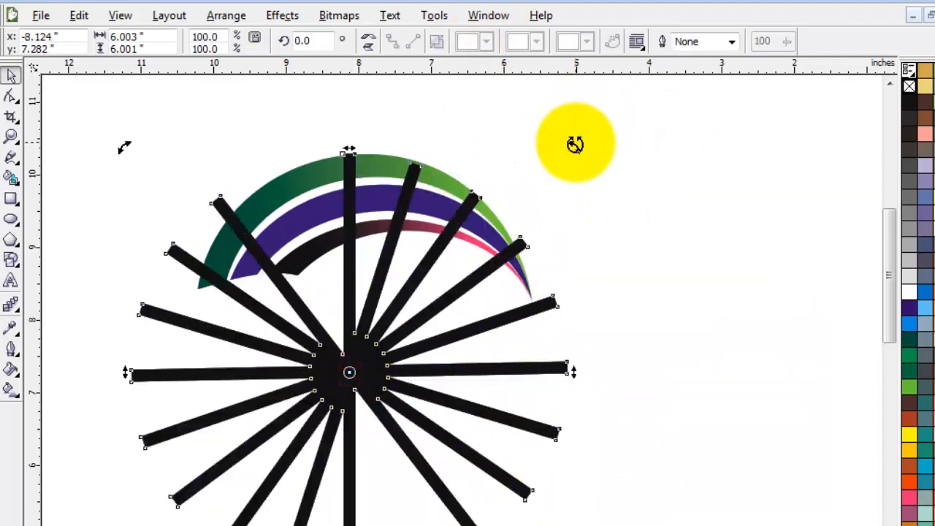
left_click_drag(574, 142, 396, 101)
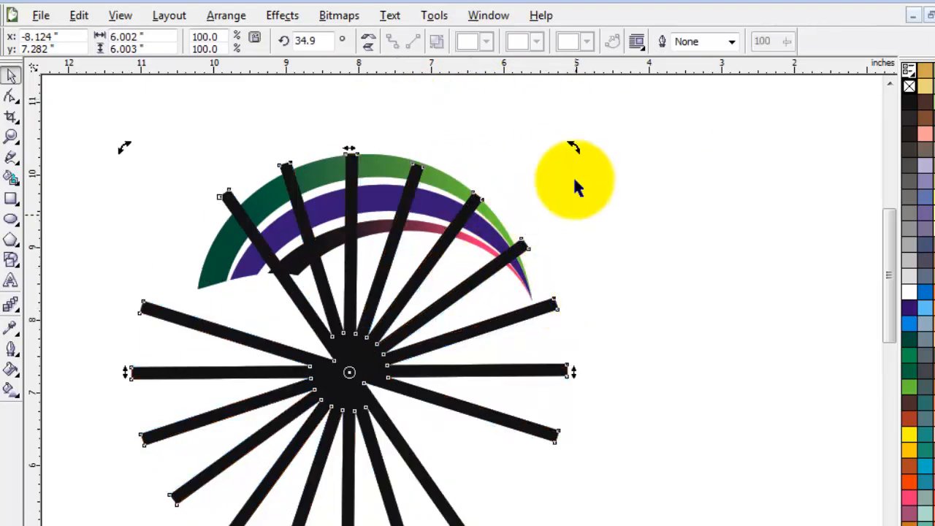
left_click_drag(574, 146, 505, 143)
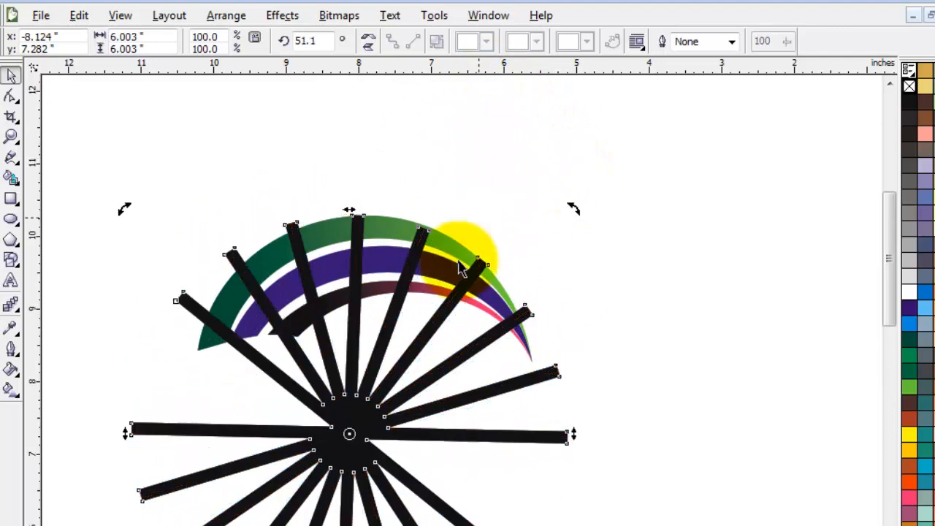
Move the spoke wheel slightly right and down, and rotate it to about 75.3°.
key("z")
left_click_drag(90, 159, 589, 524)
right_click(486, 431)
left_click_drag(236, 135, 796, 504)
left_click(10, 76)
left_click(266, 441)
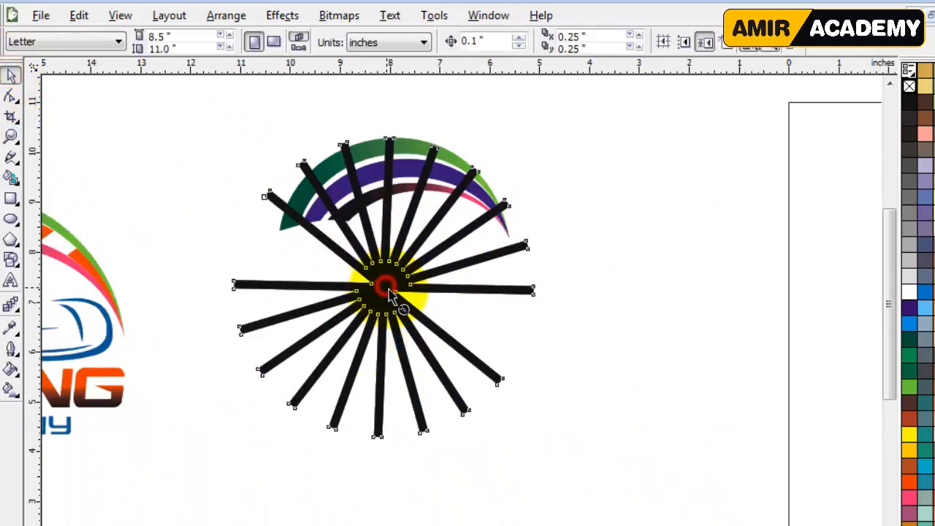
left_click_drag(392, 295, 394, 289)
left_click(391, 301)
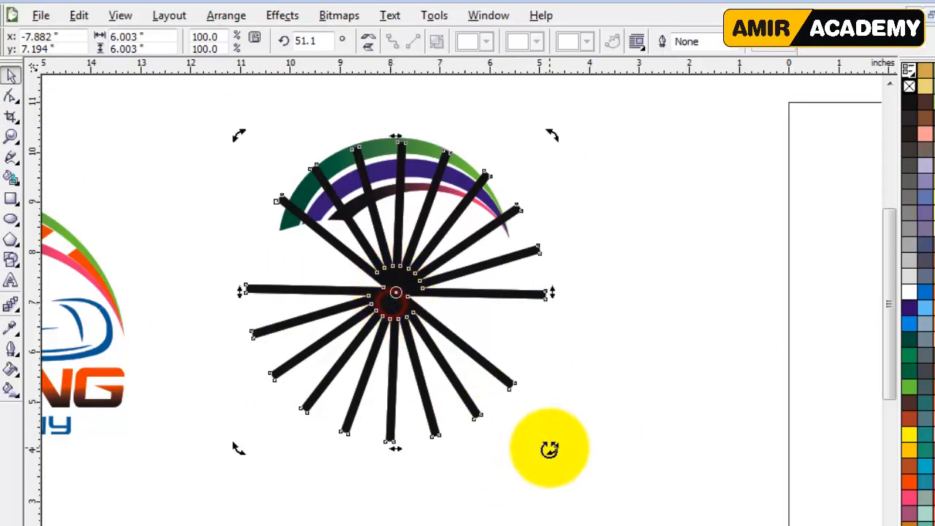
left_click_drag(551, 447, 606, 370)
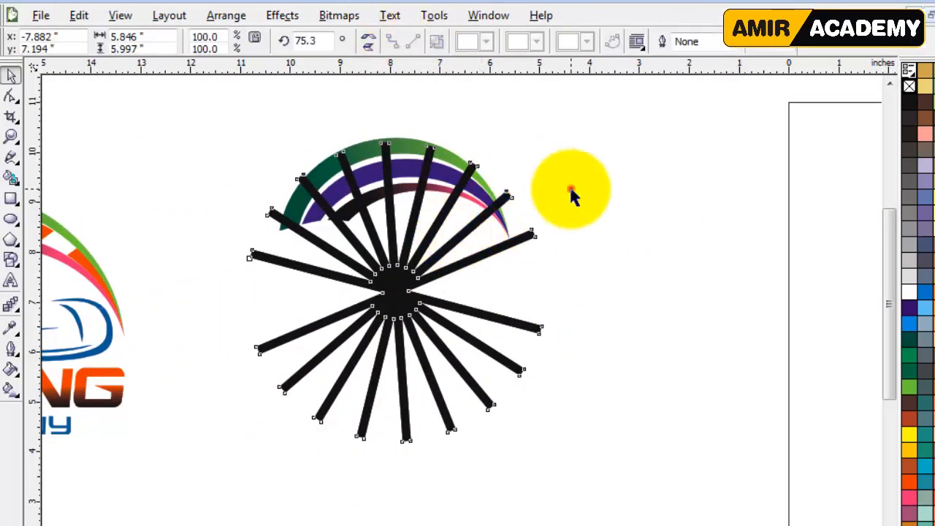
Rotate the spoke wheel about its centre to about 109.5° so its spokes cross the arcs.
left_click(572, 194)
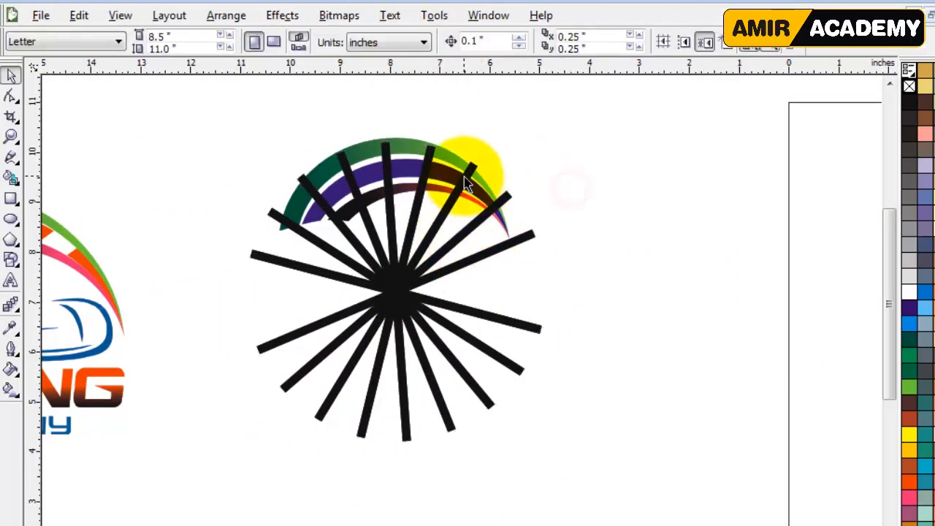
left_click(464, 177)
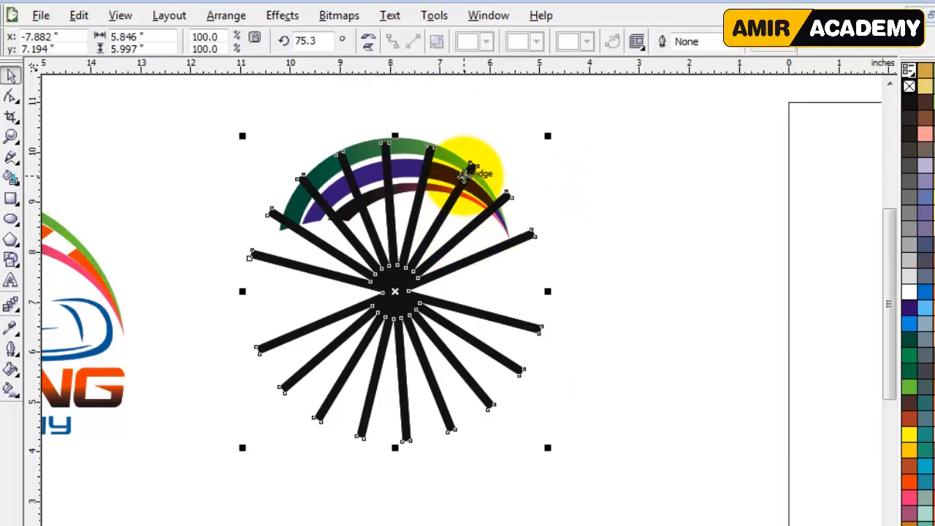
left_click_drag(465, 176, 464, 242)
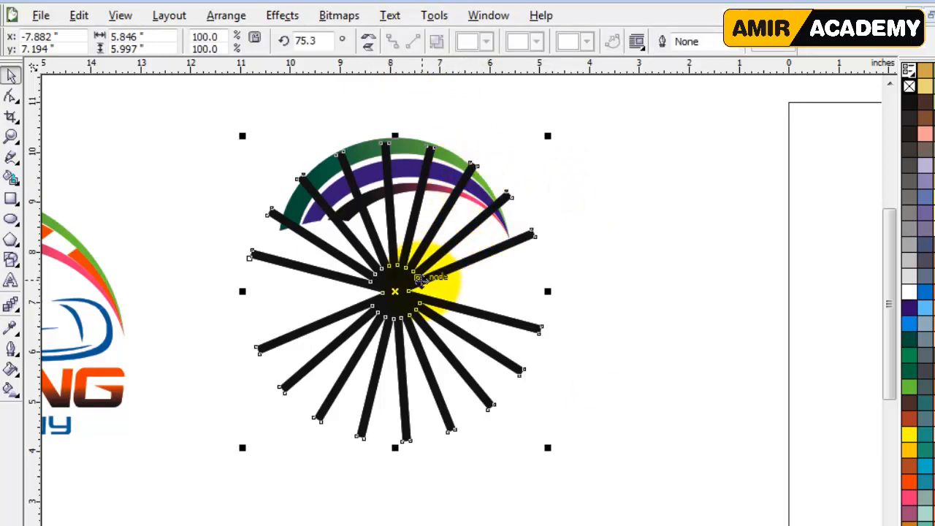
left_click(421, 279)
left_click_drag(547, 446, 619, 341)
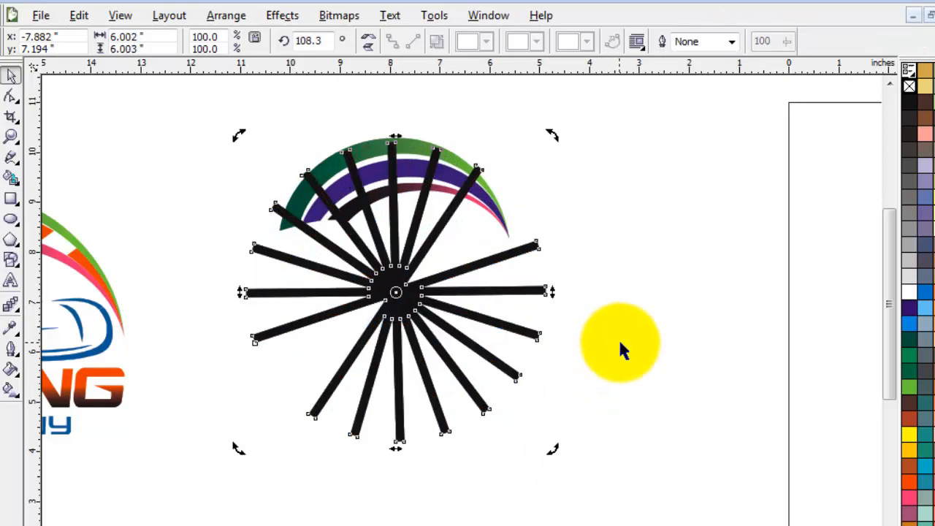
left_click(619, 341)
left_click(519, 249)
left_click(519, 249)
mouse_move(553, 131)
left_mouse_down()
mouse_move(560, 137)
mouse_move(555, 125)
left_mouse_up()
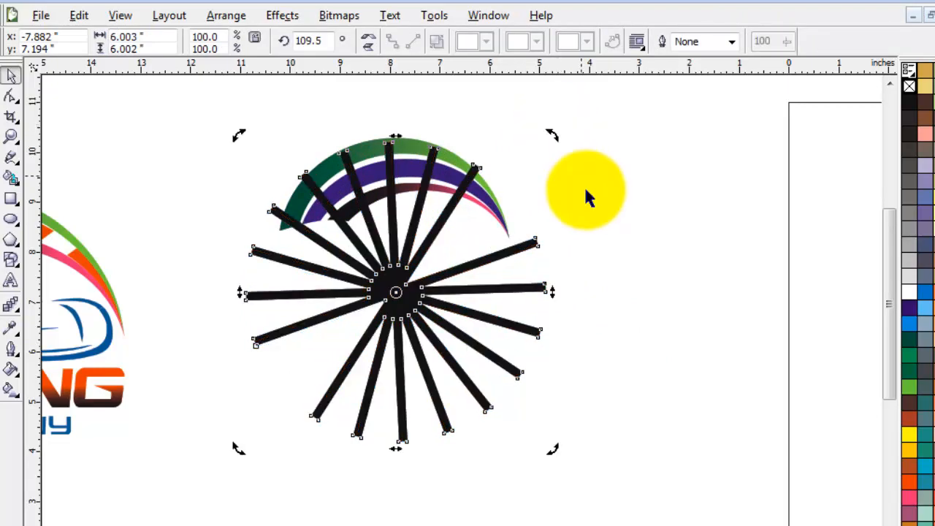
left_click(586, 196)
Trim the purple middle arc with the spoke wheel and delete the wheel.
left_click(438, 235)
left_click(482, 205, "shift")
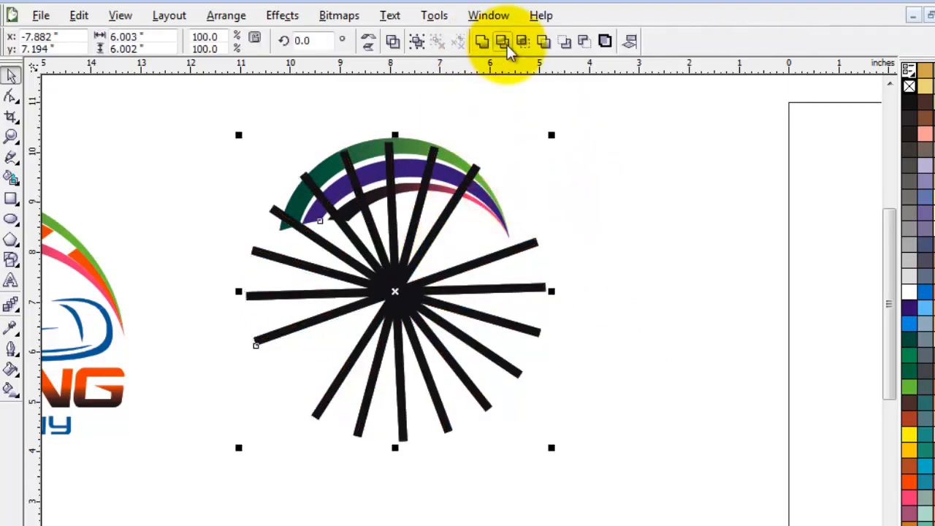
left_click(502, 42)
left_click(647, 260)
left_click(518, 250)
key("Delete")
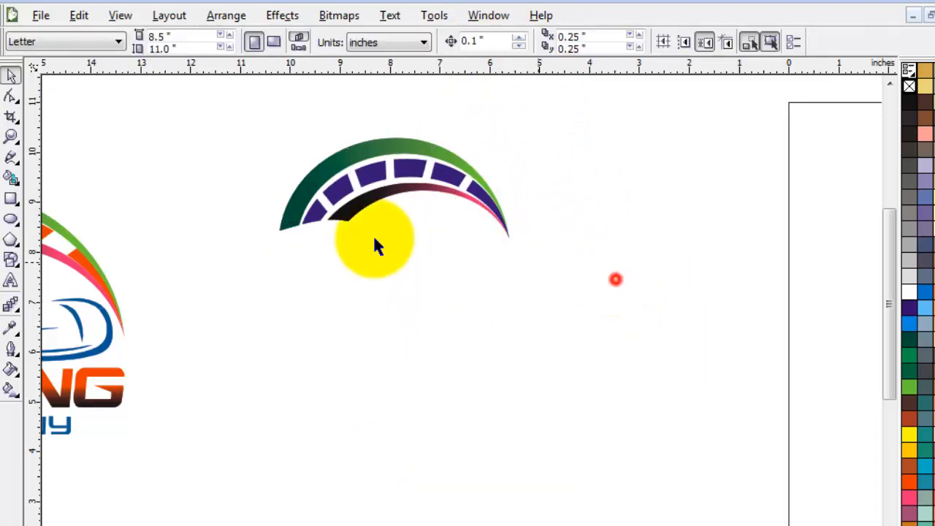
Break the trimmed middle arc apart into separate segments.
left_click_drag(230, 122, 538, 355)
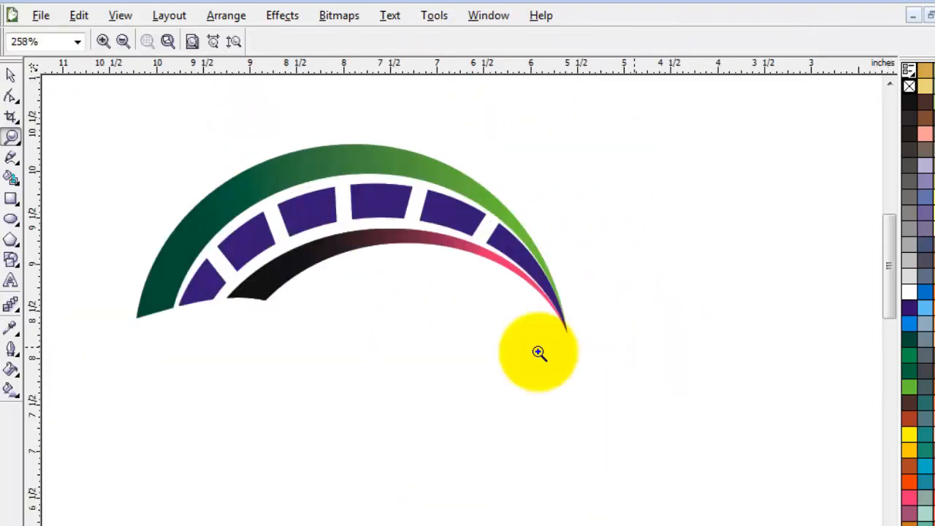
left_click(11, 75)
left_click(151, 153)
left_click(334, 236)
left_click(430, 41)
left_click(657, 234)
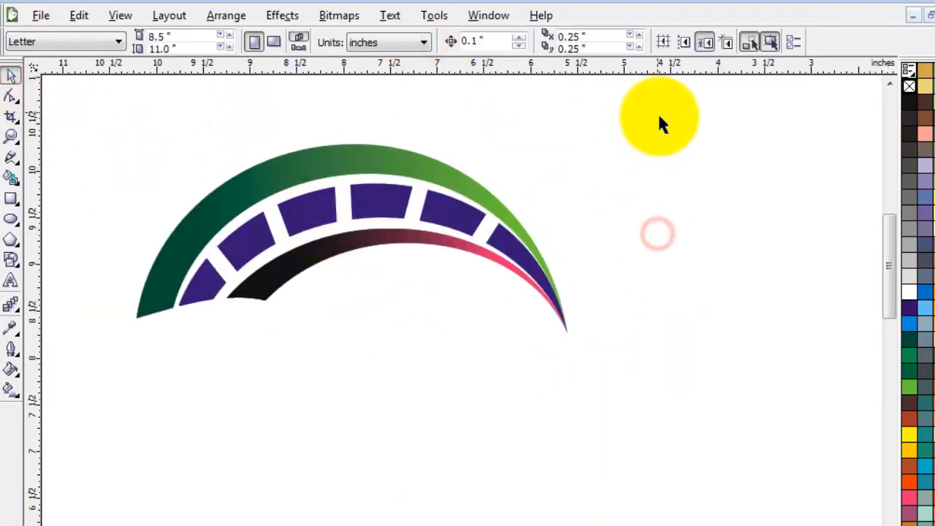
Fill the three right-hand segments of the middle arc with orange.
left_click_drag(396, 403, 396, 402)
left_click(909, 482)
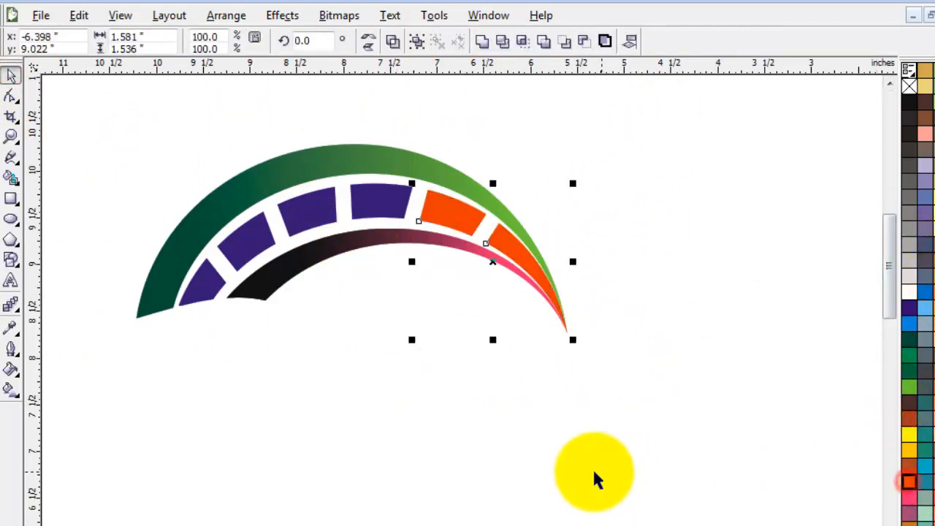
left_click(594, 474)
left_click(369, 203)
left_click(908, 482)
left_click(417, 448)
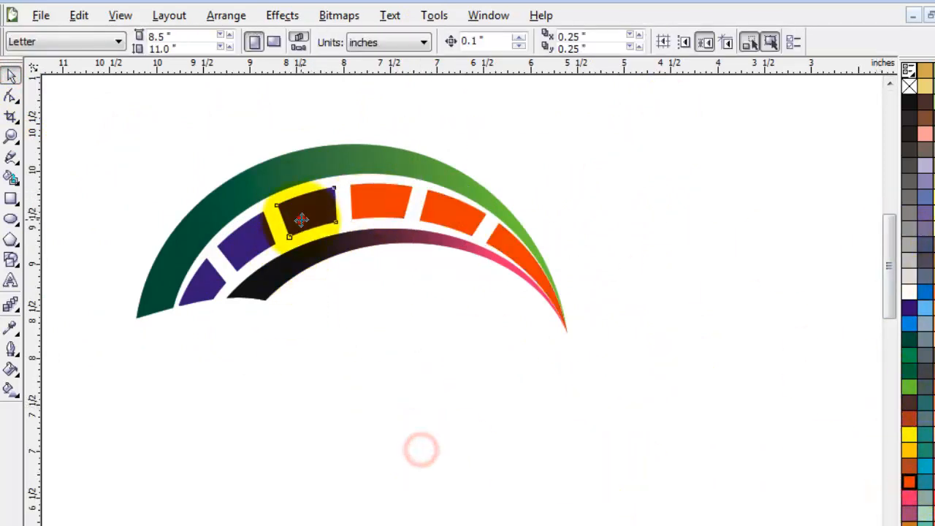
Fill the three left-hand segments of the middle arc with blue.
left_click(255, 231)
left_click(209, 291, "shift")
left_click(404, 525)
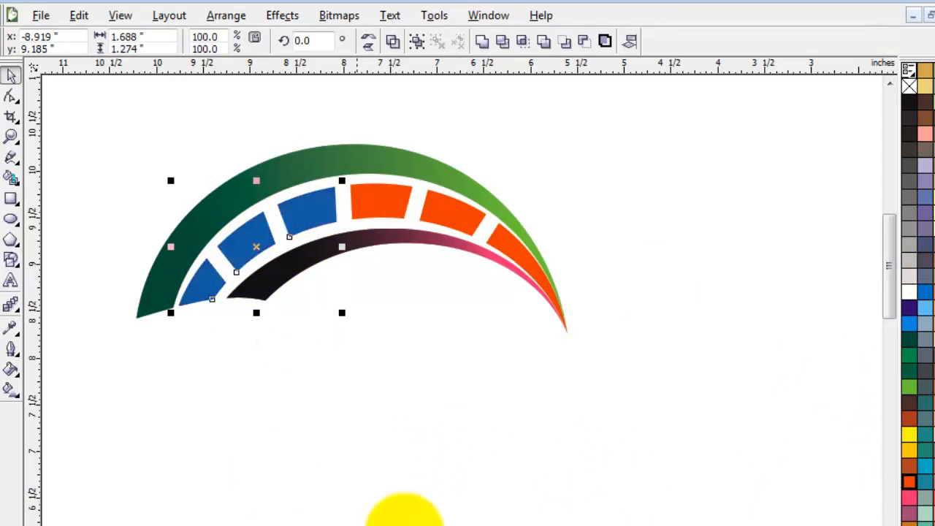
left_click(351, 443)
Mirror the blue car drawing horizontally so that it faces left.
left_click_drag(889, 264, 889, 274)
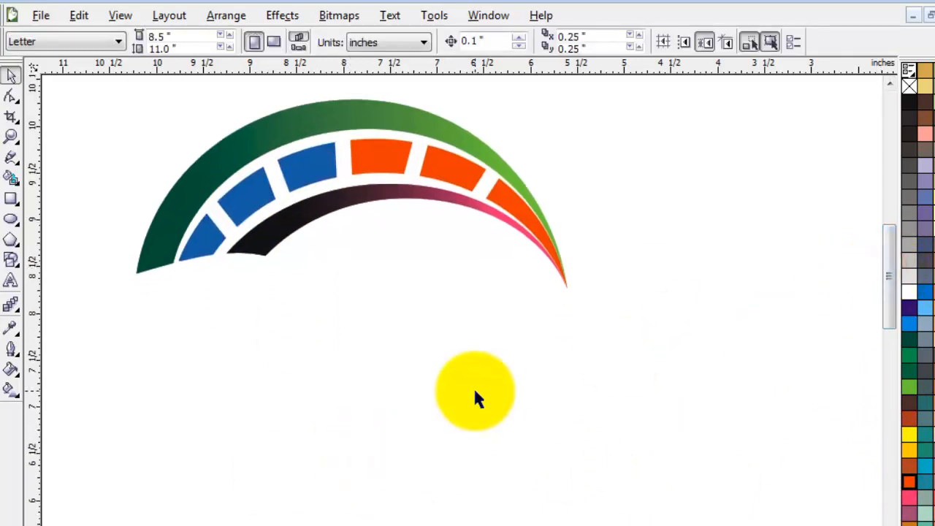
key("F3")
left_click(405, 382)
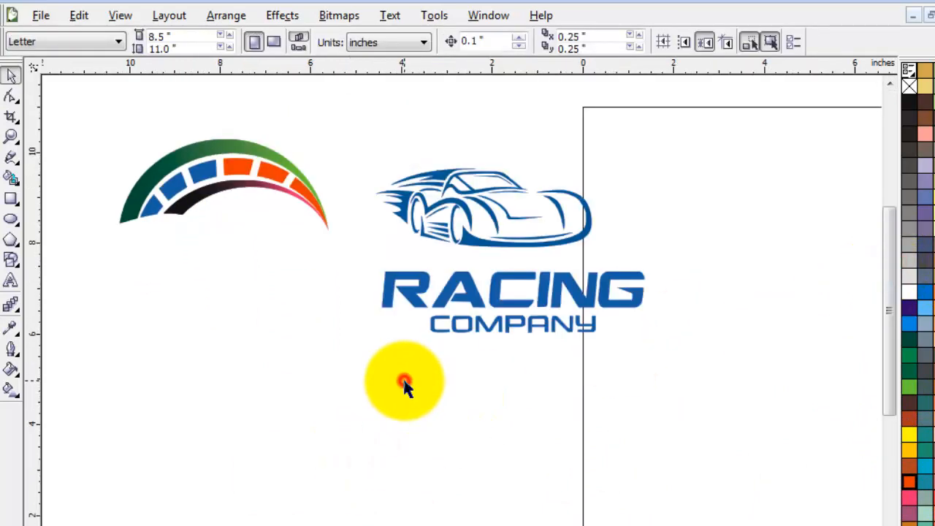
left_click(439, 525)
left_click(440, 525)
left_click(497, 454)
key("z")
left_click_drag(223, 108, 848, 416)
left_click(11, 74)
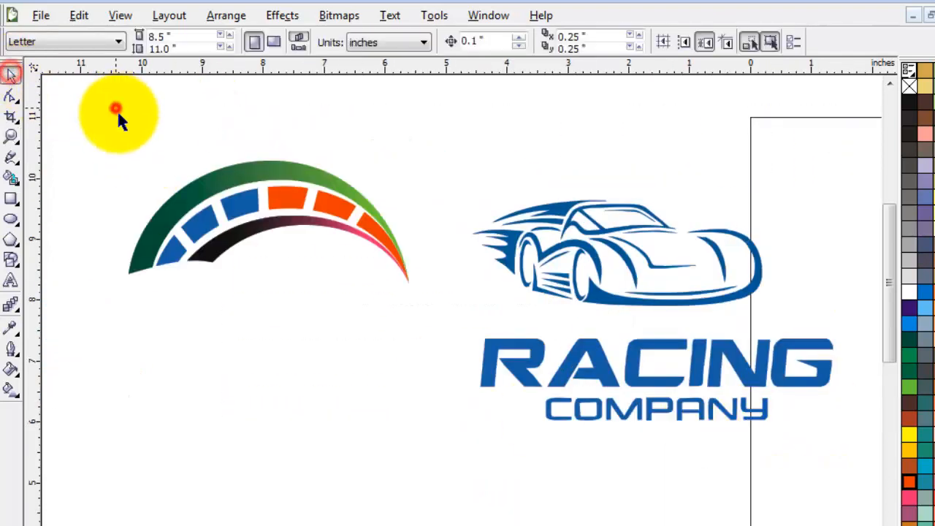
left_click(593, 257)
left_click(368, 41)
left_click(505, 121)
Move the mirrored car under the arcs, with its tail at their pointed right end.
left_click_drag(641, 234, 285, 273)
left_click(301, 389)
left_click(597, 362)
left_click(566, 464)
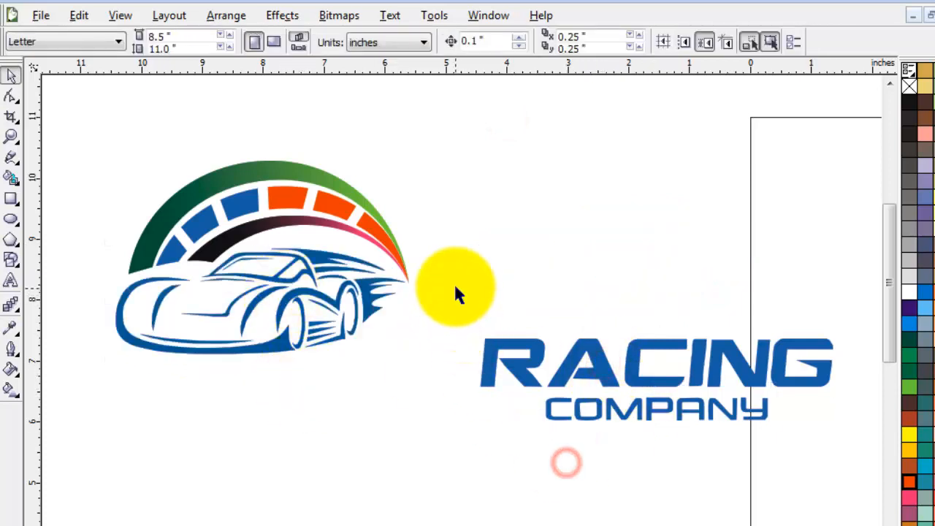
Move the RACING and COMPANY lettering together directly below the car.
left_click_drag(454, 286, 782, 473)
left_click(776, 356)
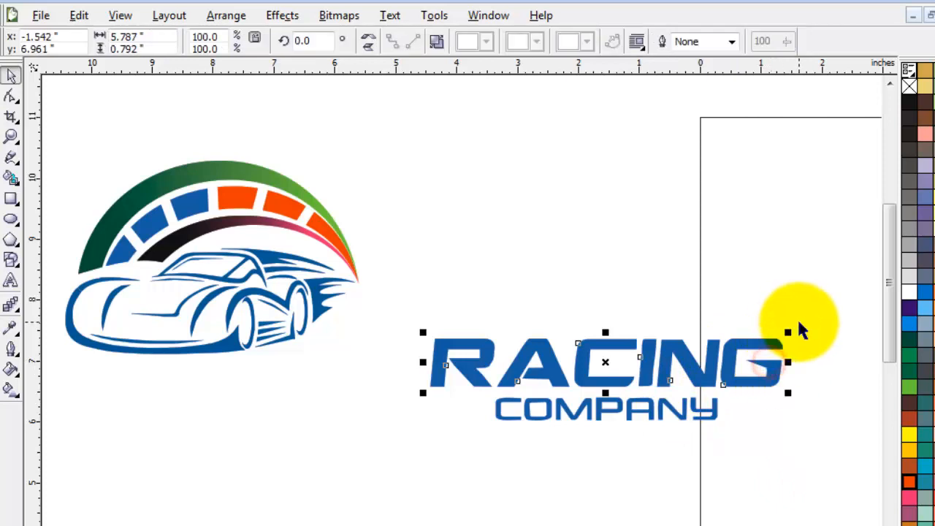
left_click(803, 298)
left_click_drag(818, 286, 387, 502)
left_click_drag(602, 385, 239, 409)
Scale the RACING and COMPANY lettering down together to about 3.64 inches wide.
left_click(11, 136)
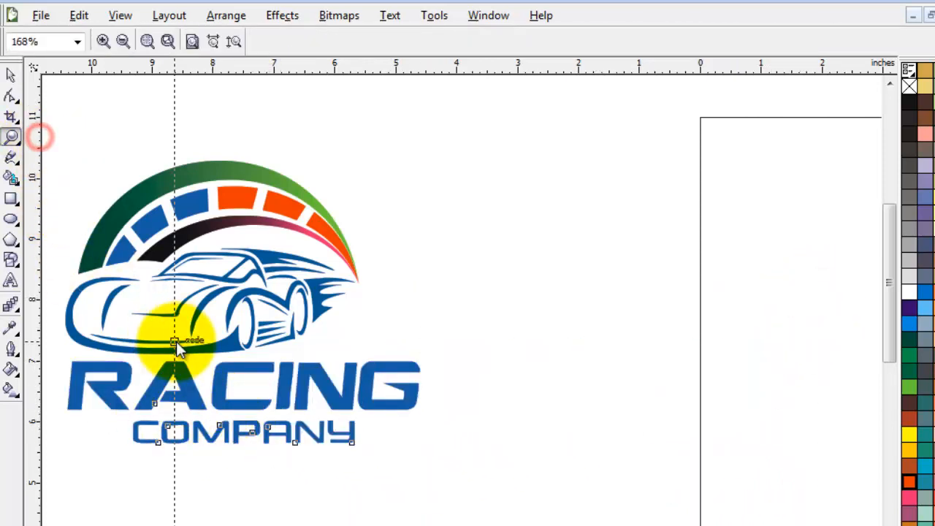
left_click_drag(531, 132, 56, 513)
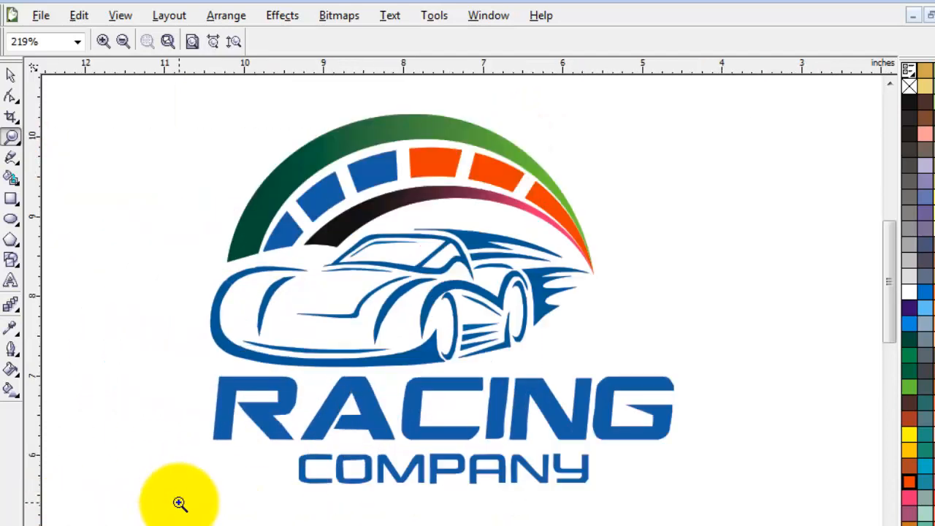
left_click_drag(92, 119, 864, 507)
left_click(11, 74)
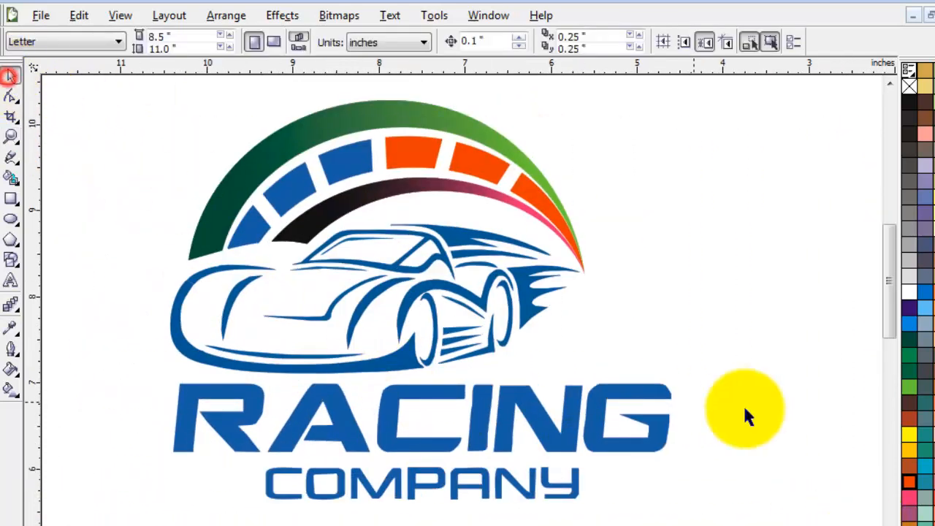
left_click_drag(569, 480, 574, 484)
left_click(618, 500)
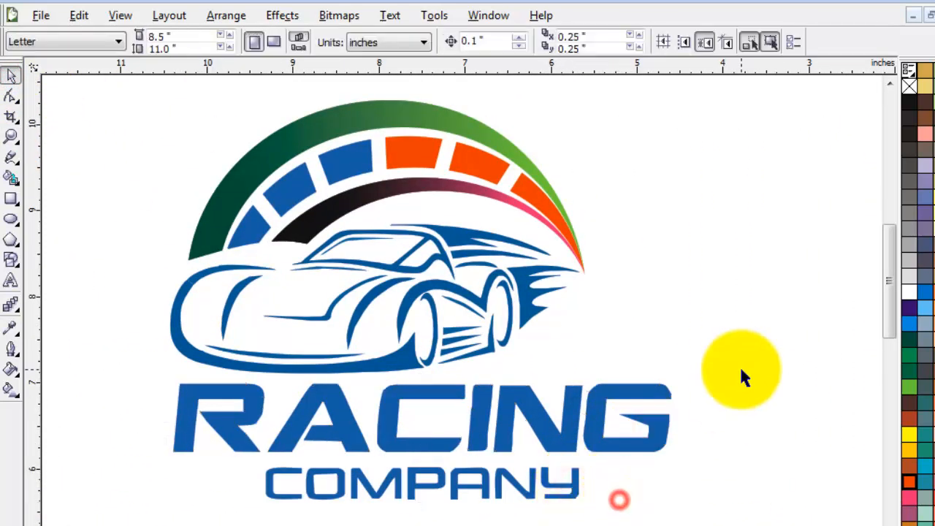
left_click_drag(704, 457, 209, 511)
left_click(667, 463)
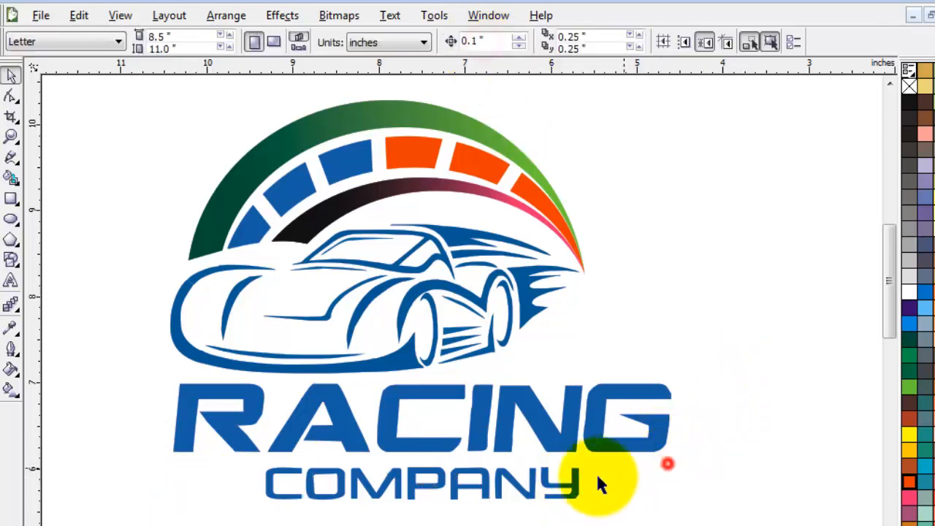
left_click(574, 482)
left_click(632, 439, "shift")
left_click_drag(678, 507, 582, 504)
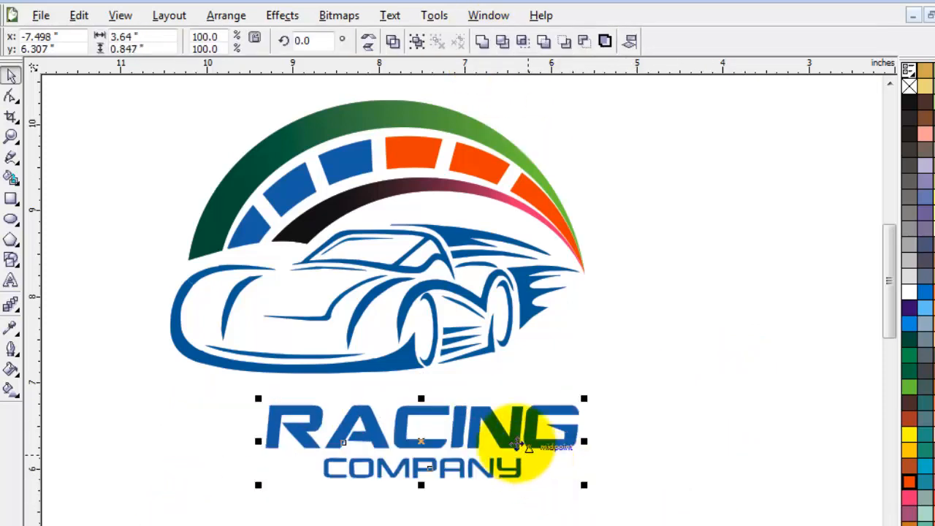
Move the reduced lettering up and left so it sits centred close beneath the car.
left_click_drag(514, 441, 464, 421)
left_click(605, 372)
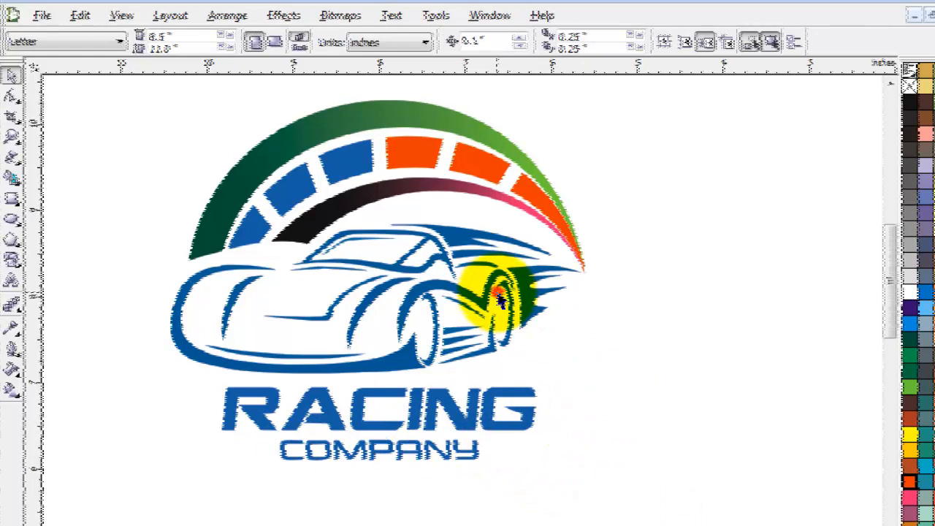
left_click(609, 350)
Apply a vertical linear gradient to the word RACING, black at the bottom and orange at the top.
left_click(491, 401)
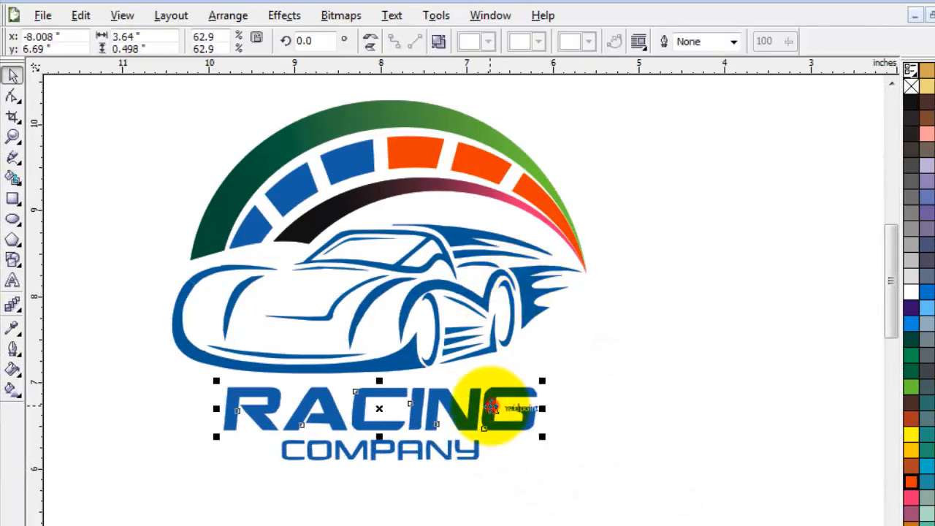
left_click(13, 390)
left_click_drag(380, 429, 376, 397)
left_click_drag(912, 110, 376, 430)
left_click_drag(911, 497, 377, 397)
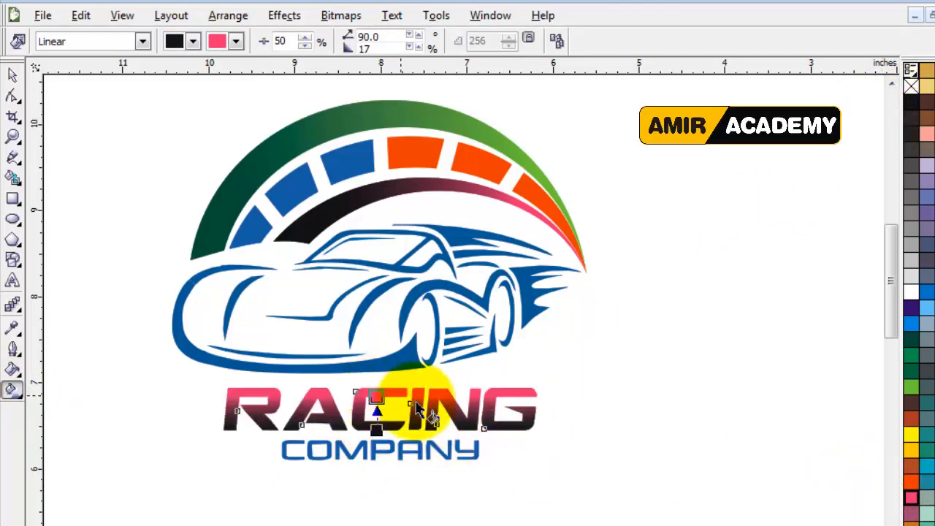
left_click_drag(911, 481, 374, 395)
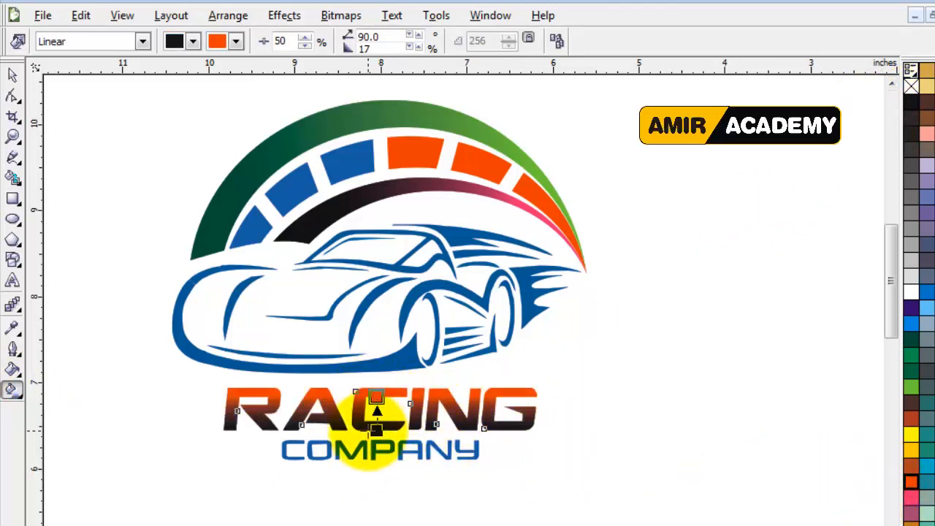
Adjust both ends of the RACING gradient to tighten the transition from orange to black.
scroll(375, 435, "up", 2)
left_click_drag(482, 321, 477, 310)
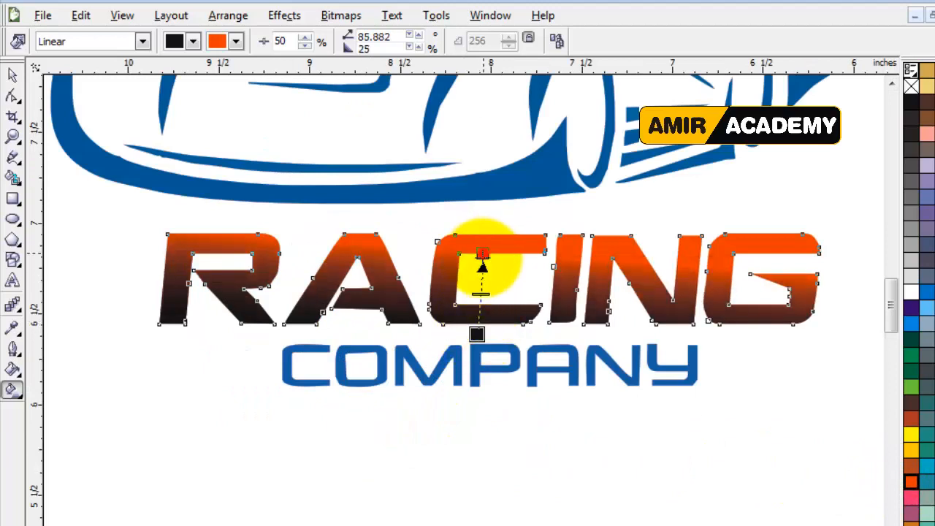
left_click_drag(482, 253, 478, 267)
scroll(497, 348, "down", 2)
left_click(12, 76)
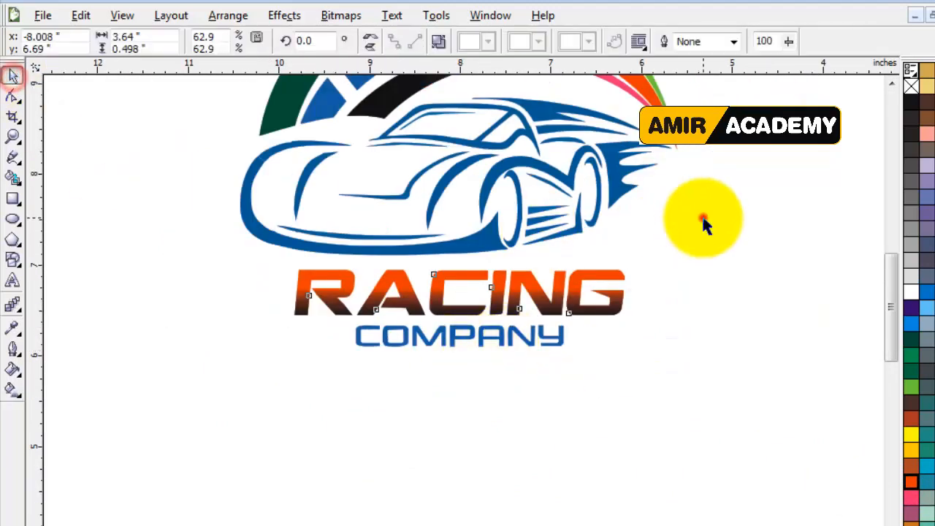
left_click(704, 217)
Scale the whole logo down to about 1.81 by 1.57 inches and shift it slightly left and down.
scroll(459, 325, "down", 1)
key("z")
left_click_drag(278, 132, 738, 426)
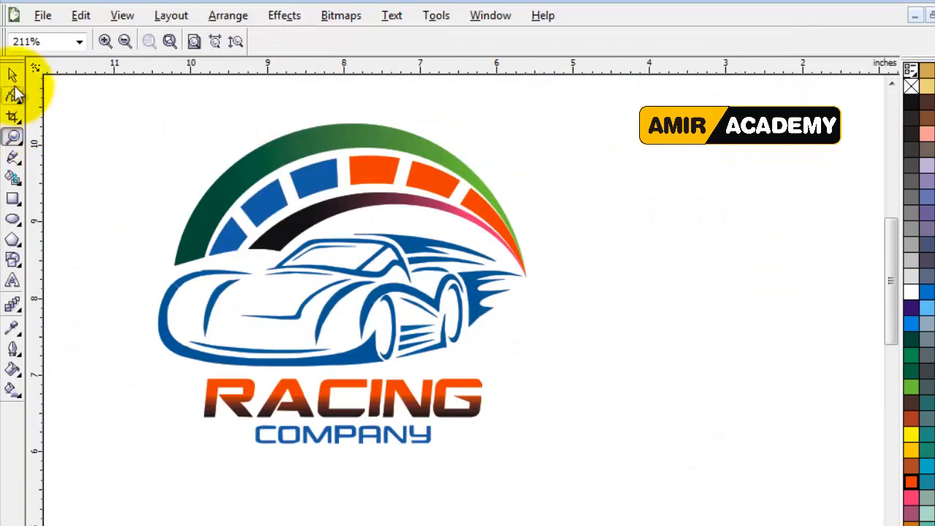
left_click(13, 75)
left_click_drag(632, 90, 158, 476)
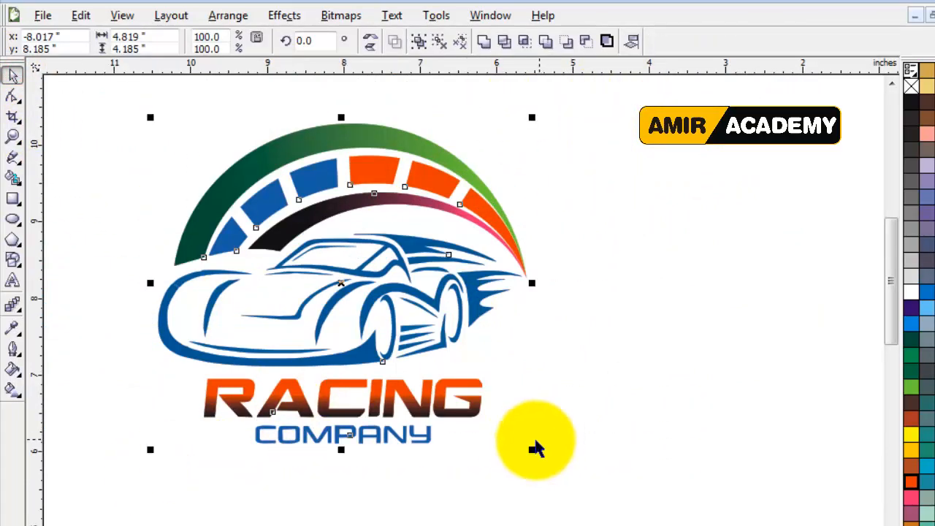
left_click_drag(534, 447, 419, 334)
left_click_drag(382, 268, 329, 290)
left_click(516, 294)
Draw a rectangle around the logo and set its size to 4.2 by 2.4 inches.
left_click(13, 198)
left_click_drag(229, 207, 541, 360)
left_click(139, 36)
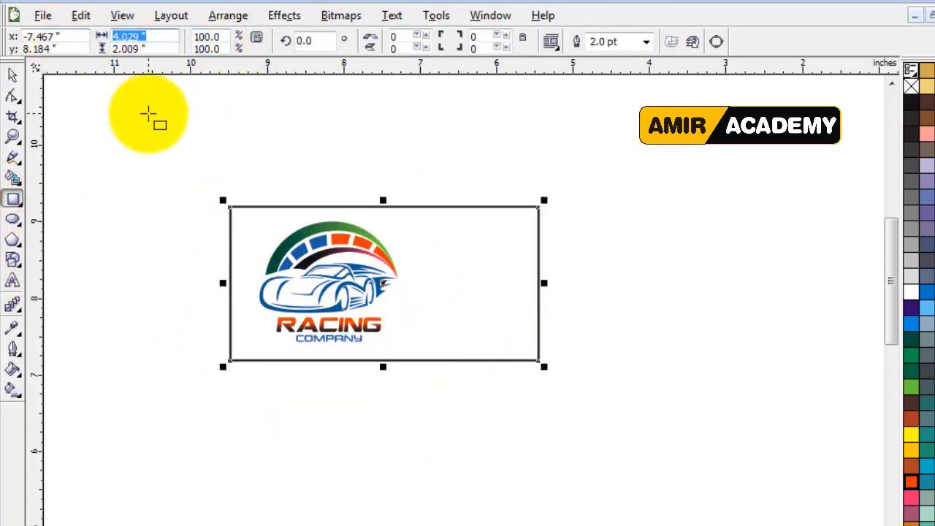
key("Return")
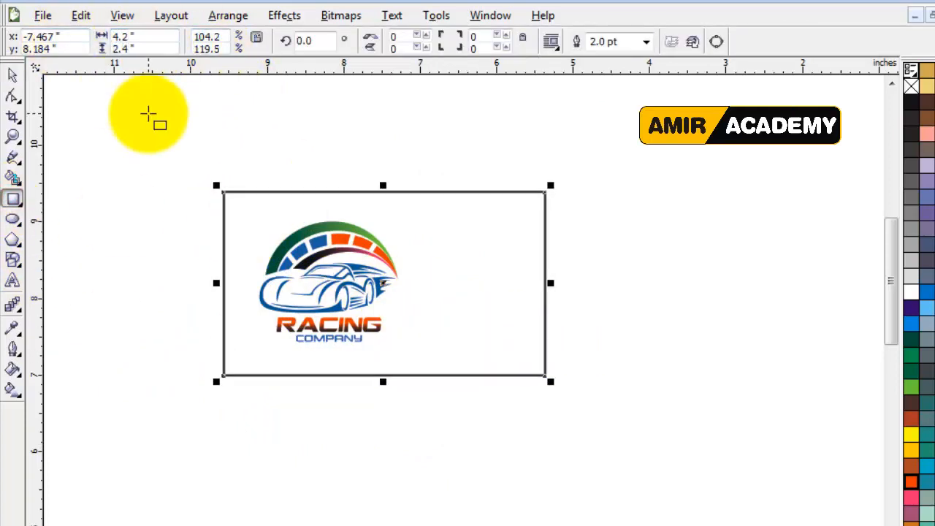
Move the complete logo to the right half of the rectangle.
left_click(13, 74)
left_click(248, 157)
left_click_drag(171, 164, 497, 431)
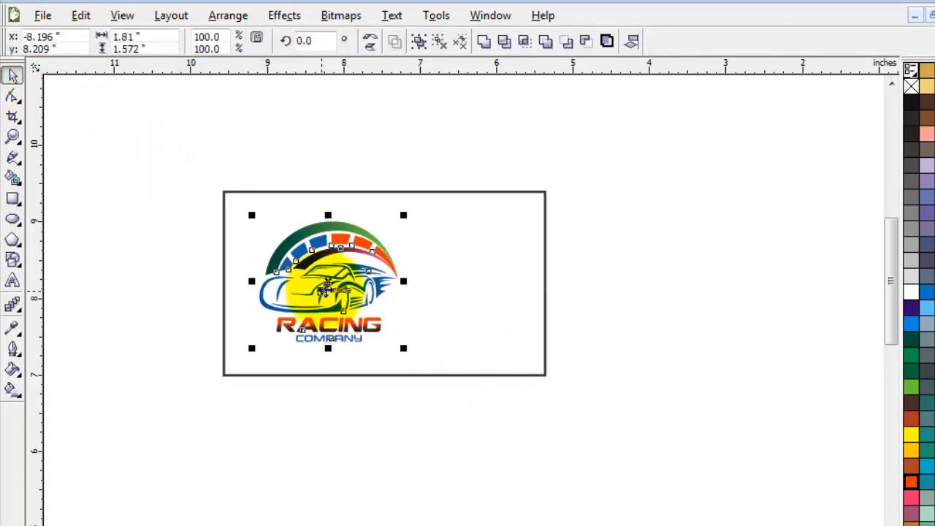
left_click_drag(316, 314, 461, 307)
left_click(590, 341)
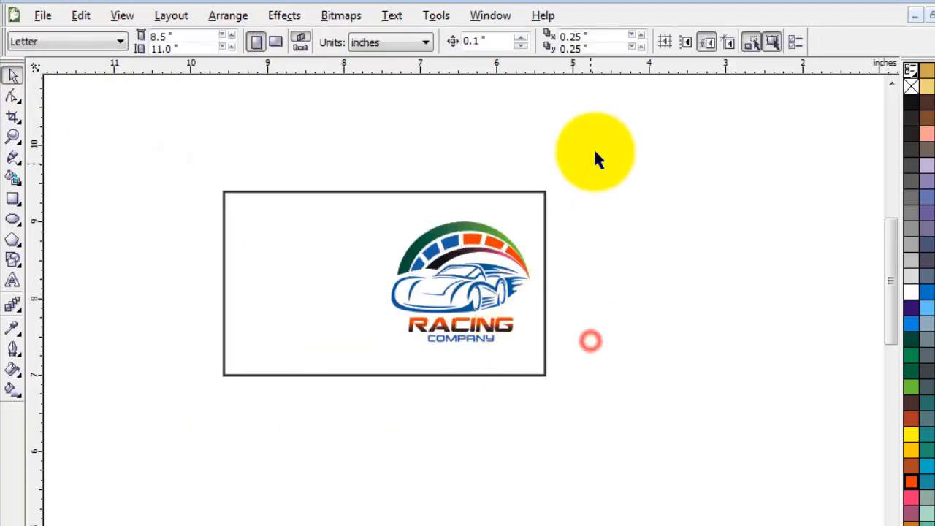
Enlarge the whole logo toward the card's middle so it fills more of the right half.
left_click_drag(346, 436, 346, 434)
left_click_drag(383, 351, 355, 363)
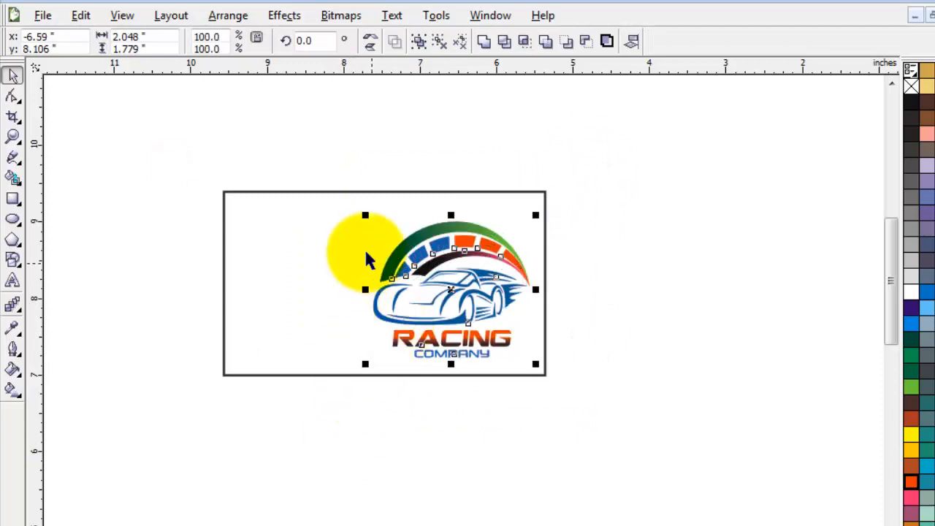
left_click_drag(367, 213, 363, 213)
left_click(623, 269)
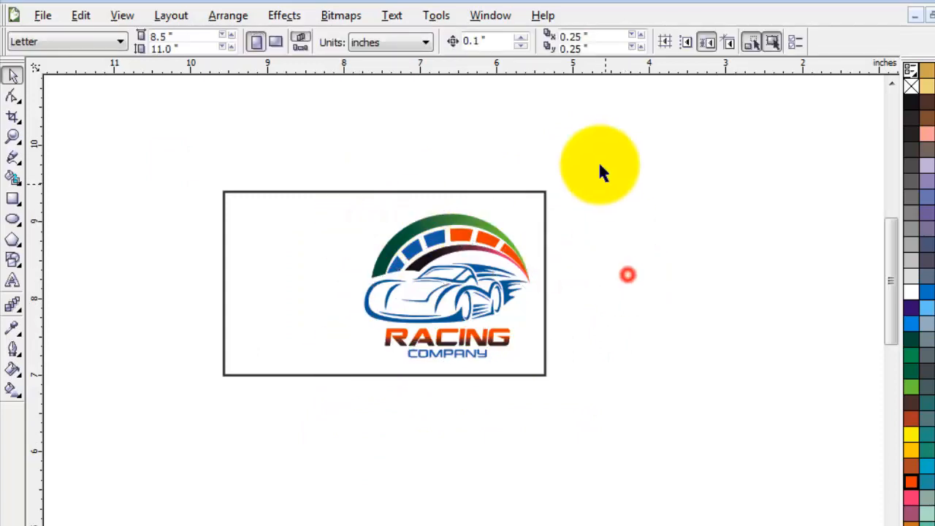
Draw a rectangle about 1.77 by 2.16 inches along the card's left edge and fill it with black.
key("z")
left_click_drag(153, 160, 779, 445)
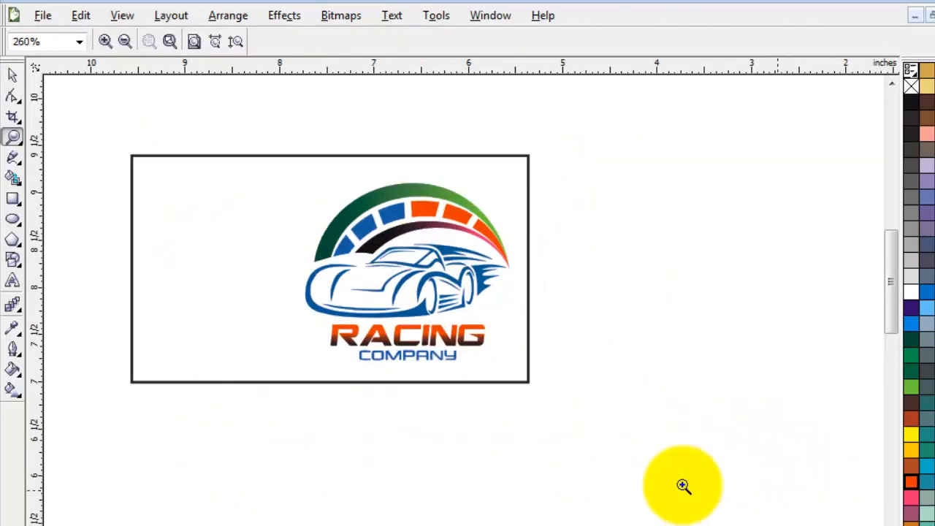
left_click(10, 77)
scroll(467, 292, "left", 2)
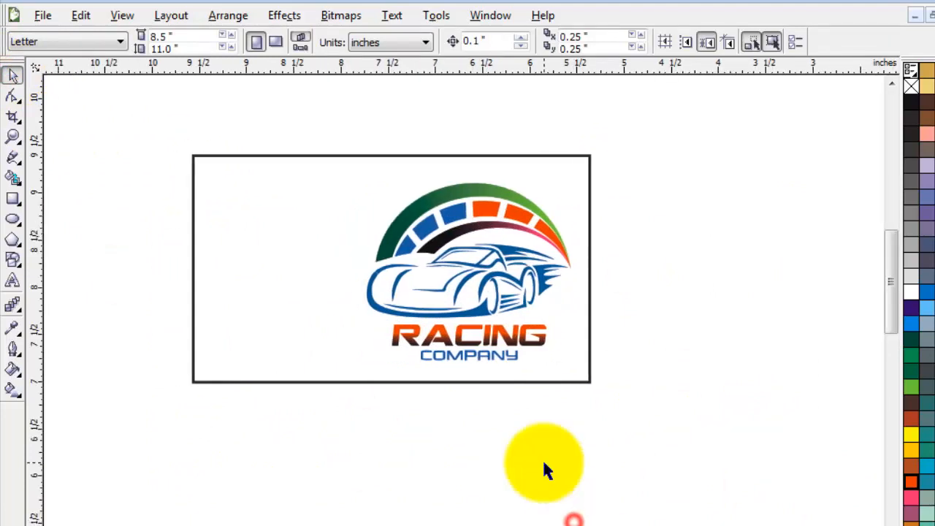
left_click(12, 198)
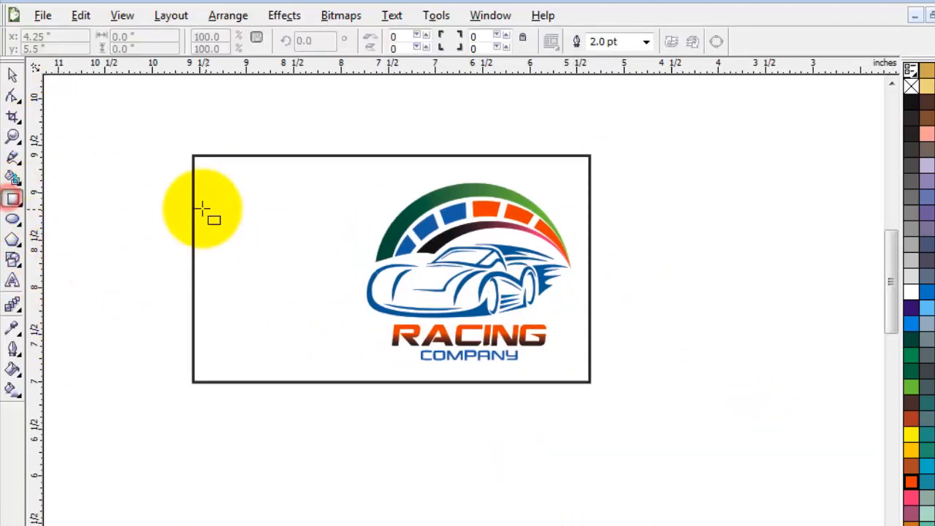
left_click_drag(193, 160, 359, 366)
left_click(12, 74)
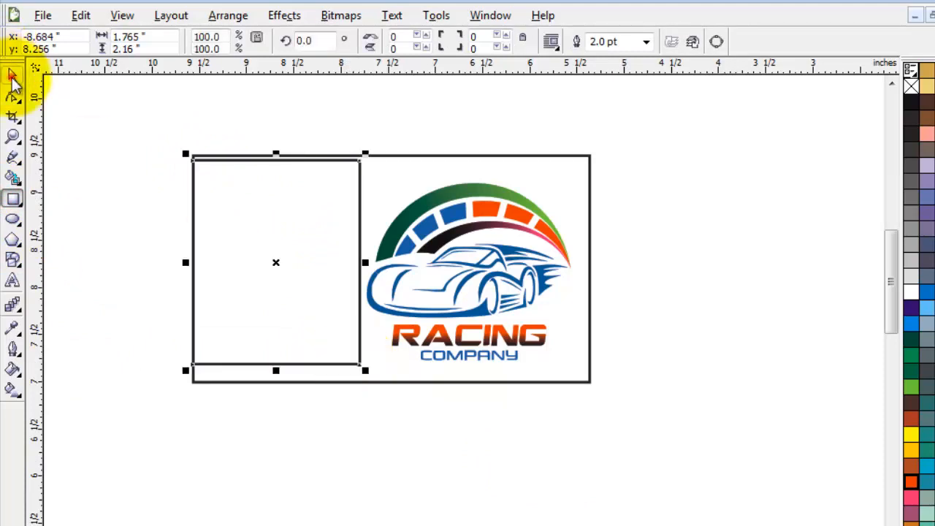
left_click(910, 102)
left_click(501, 482)
left_click(332, 314)
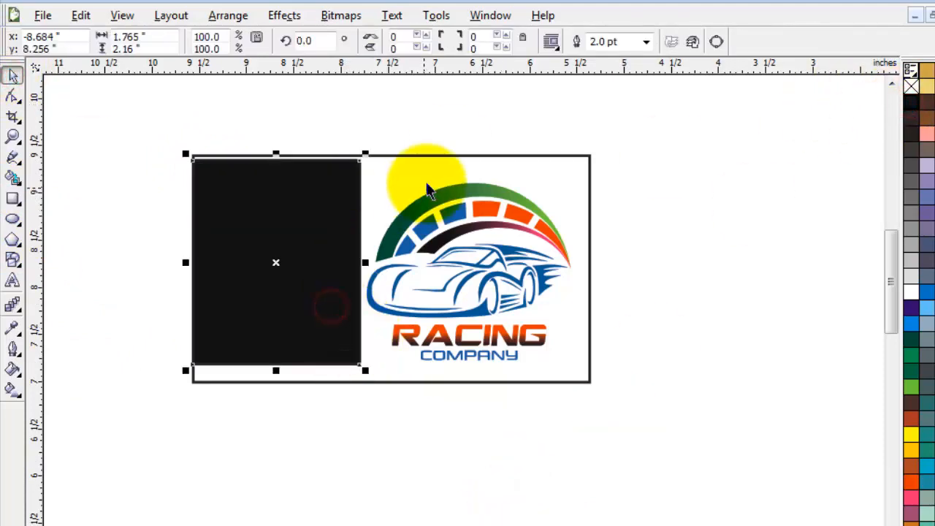
Align the black rectangle to the card's vertical centre.
left_click(415, 156, "shift")
key("c")
left_click(303, 408)
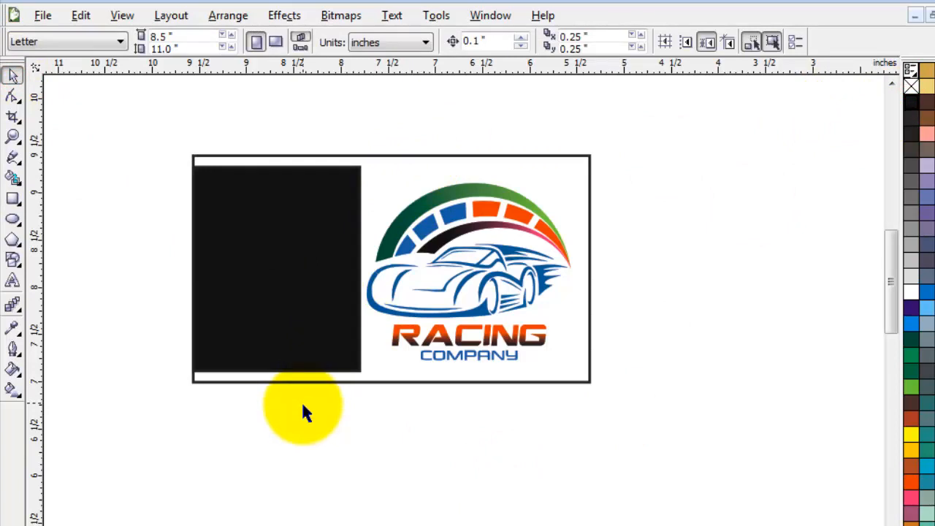
Add the white, yellow and orange text "Hello RACING Logo Design Tips & Tricks For You" on the black panel and "Amir Academy" above the logo.
key("z")
left_click_drag(97, 134, 804, 476)
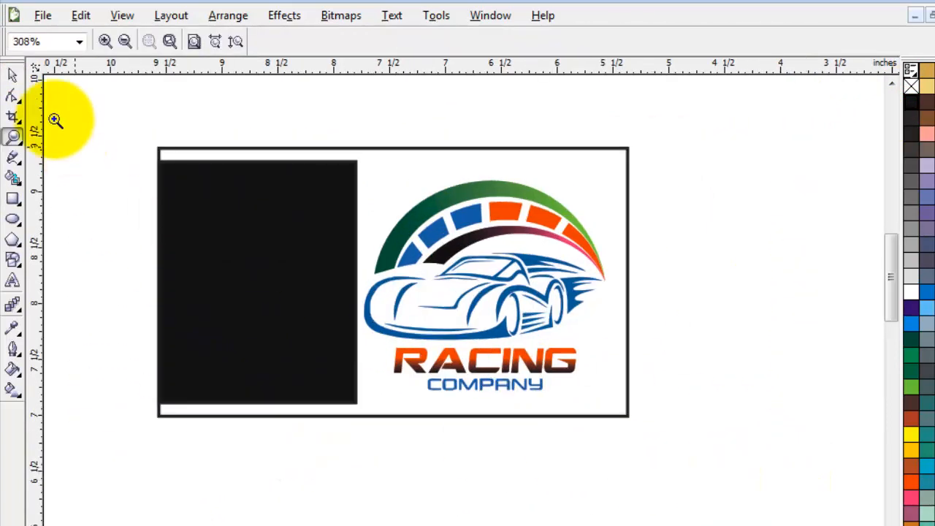
key("space")
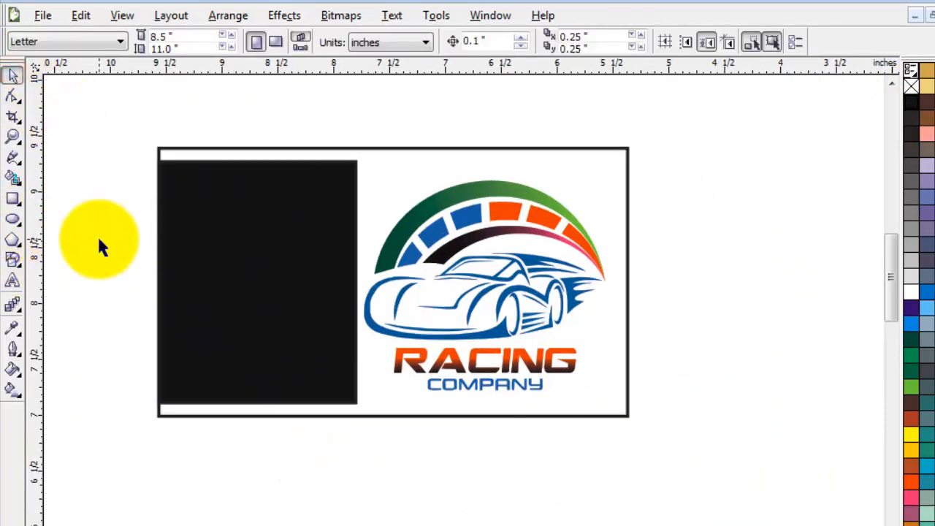
left_click(13, 280)
left_click(245, 458)
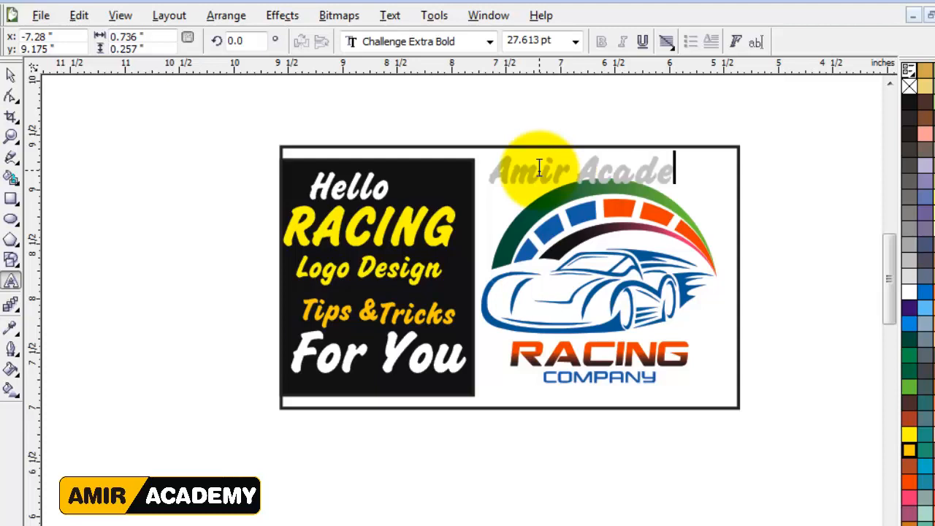
Shrink the "Amir Academy" text to about 11.5 pt, move it to the card's lower right corner and color it pink.
left_click(10, 76)
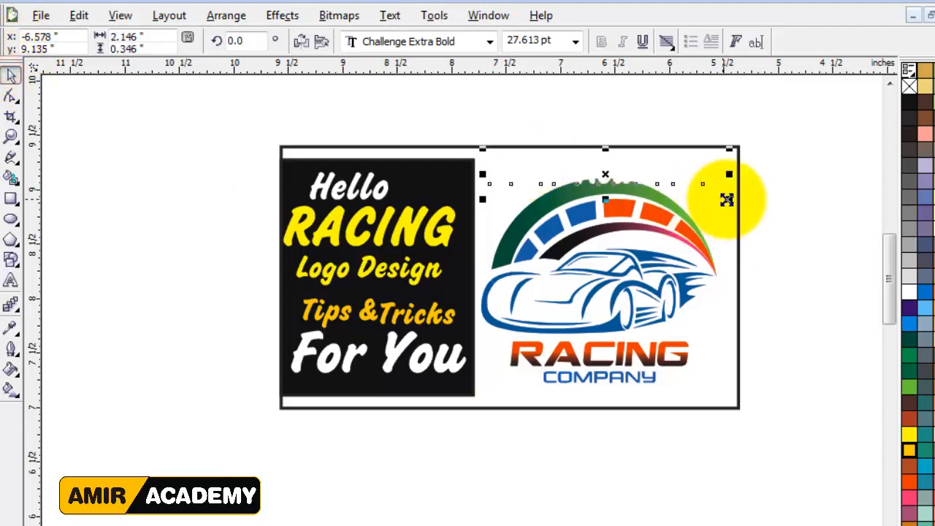
left_click_drag(726, 200, 660, 188)
left_click_drag(605, 173, 680, 395)
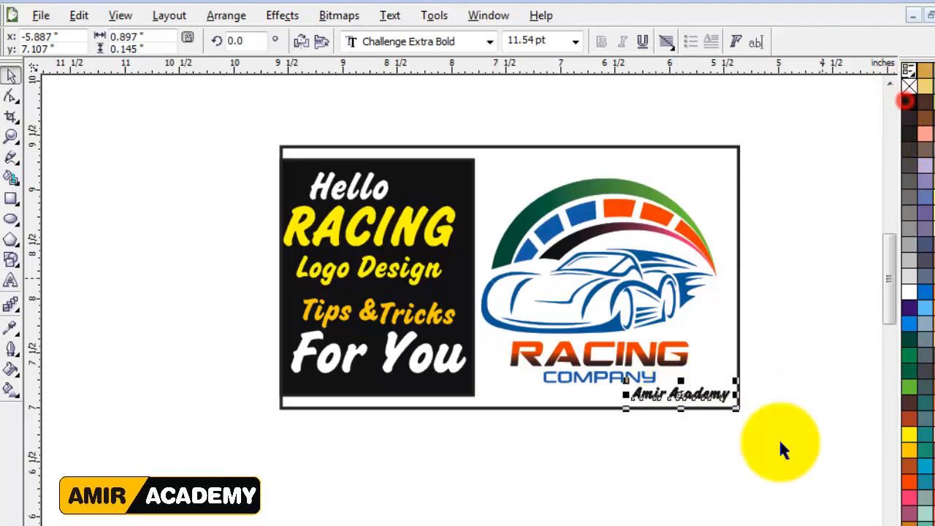
left_click(909, 497)
left_click(723, 515)
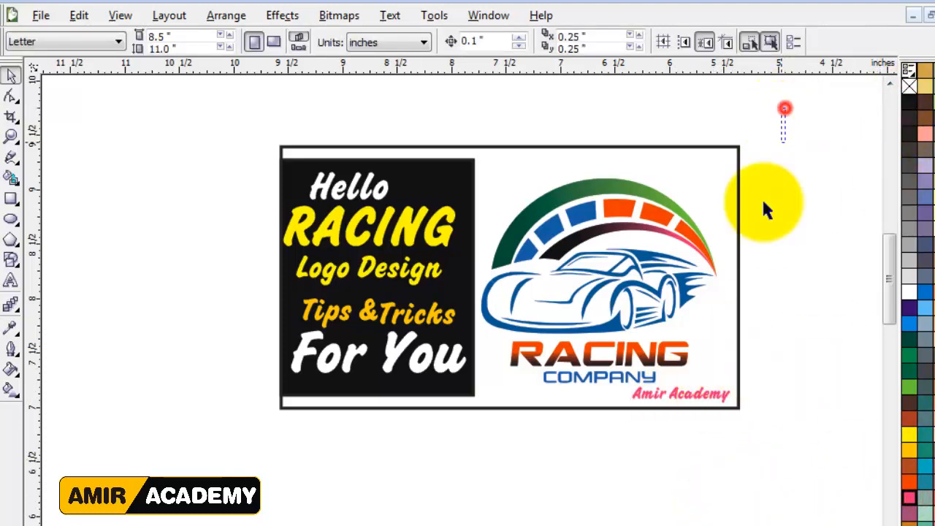
Group all elements of the card and ungroup them again.
left_click_drag(210, 441, 210, 442)
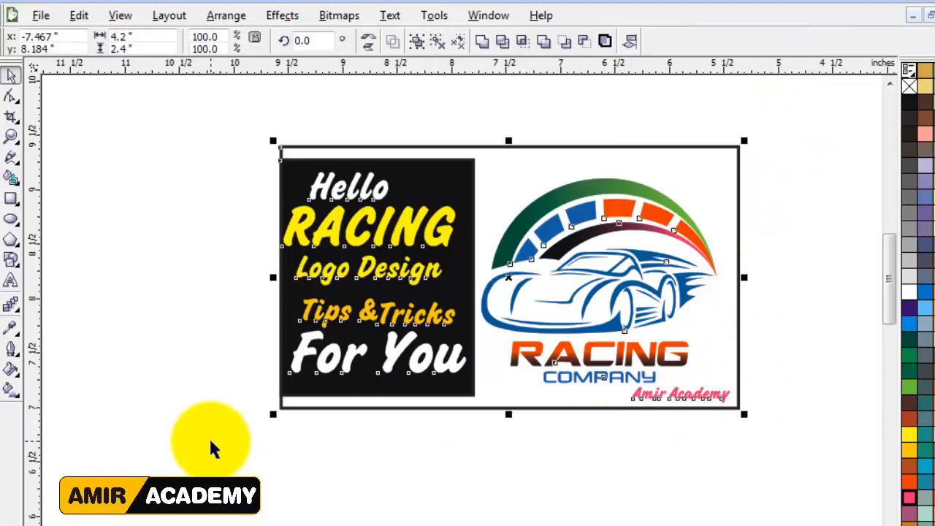
left_click(573, 490)
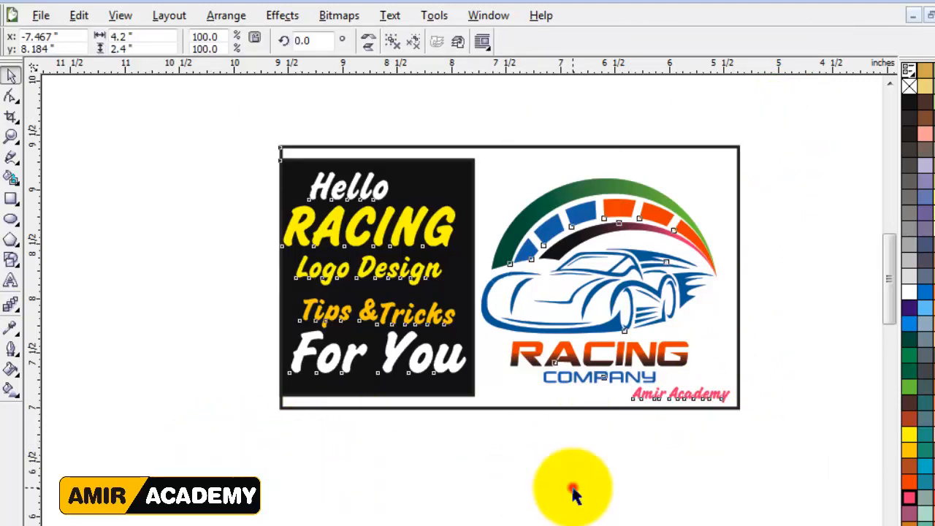
left_click(637, 298)
left_click(384, 44)
left_click(791, 357)
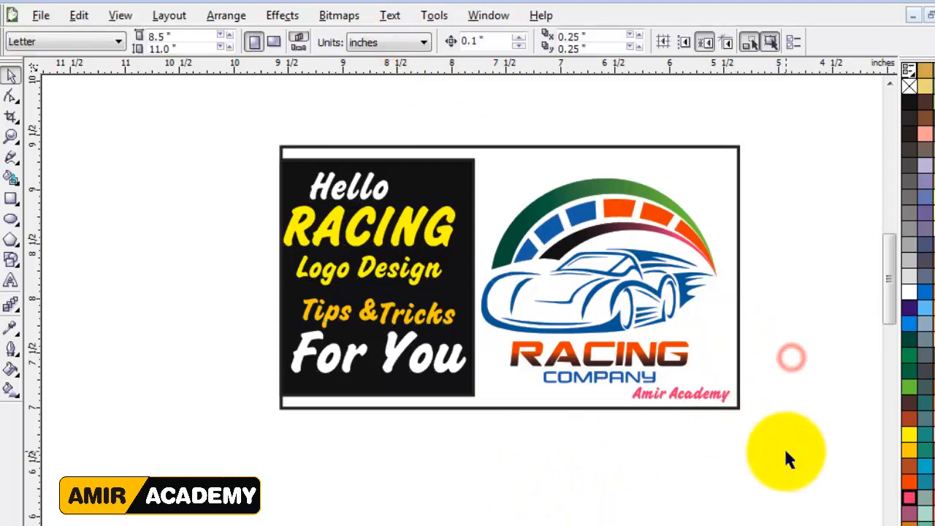
Select the logo without the "Amir Academy" text and place a copy of it beside the card's right edge.
scroll(786, 452, "down", 1)
left_click(375, 245)
left_click(466, 196)
left_click_drag(488, 116, 314, 298)
left_click_drag(334, 265, 507, 249)
Show the card and the separate logo in a full-screen preview.
key("z")
left_click_drag(100, 140, 682, 400)
key("F9")
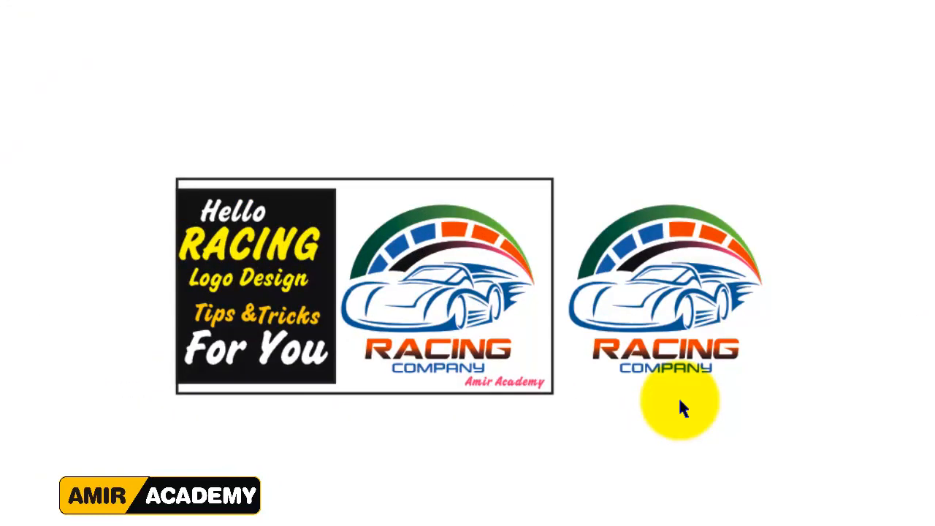